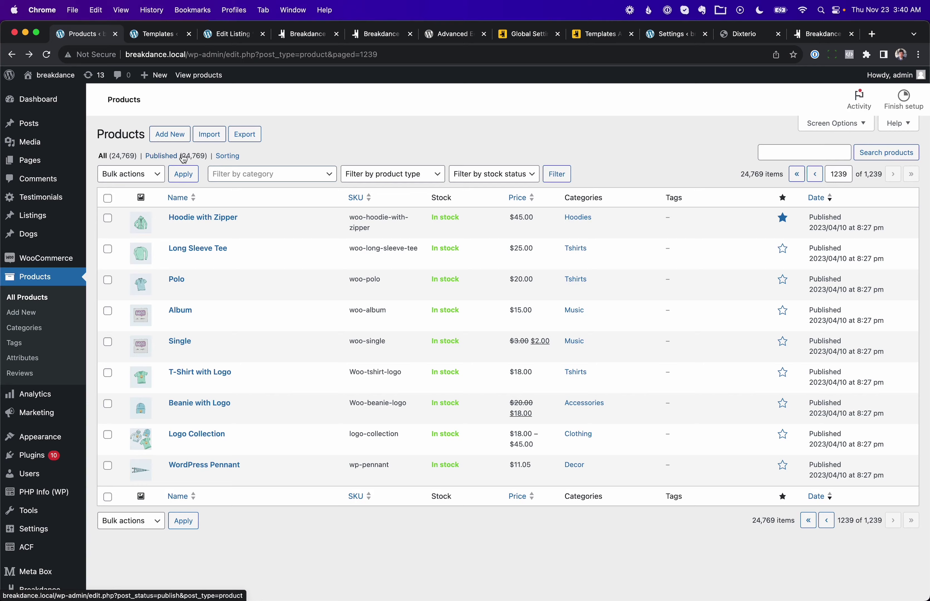
Step: From the Breakdance Templates list, open the Single Product template in the builder
click(151, 39)
click(154, 206)
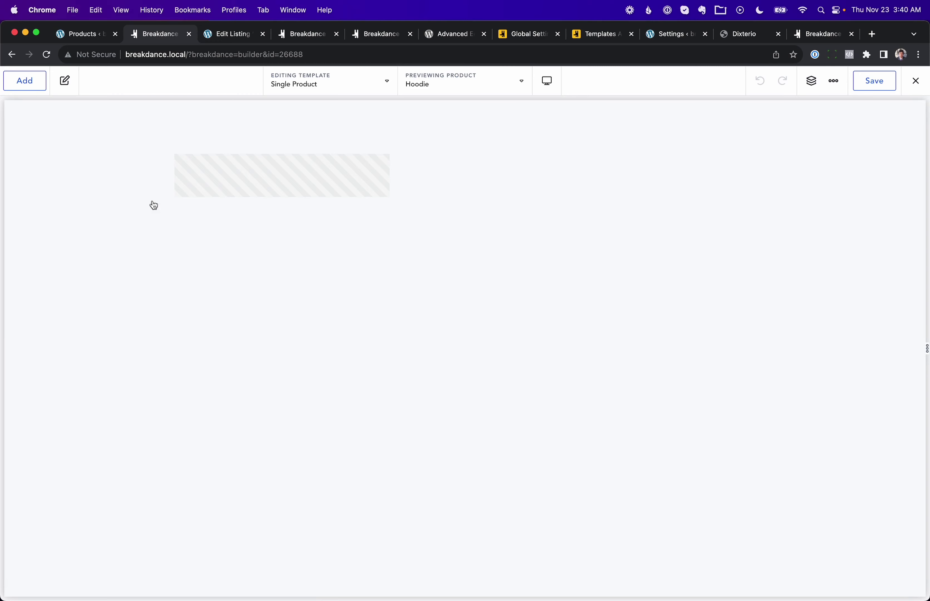
Step: Search the Previewing Product list for 'hoodie', then move to the Edit Listing Rooms fields
click(495, 85)
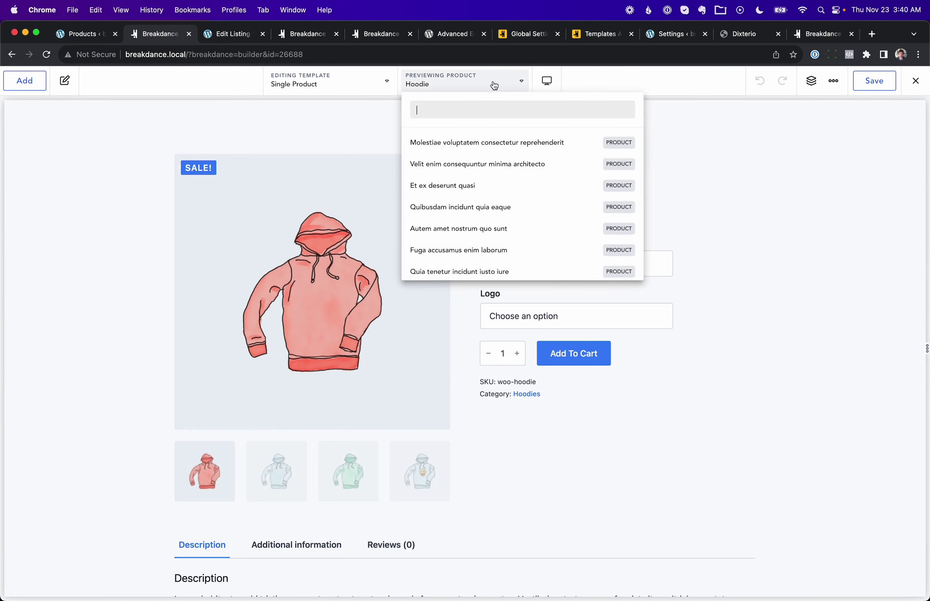
scroll(508, 179, down, 5)
scroll(509, 178, up, 5)
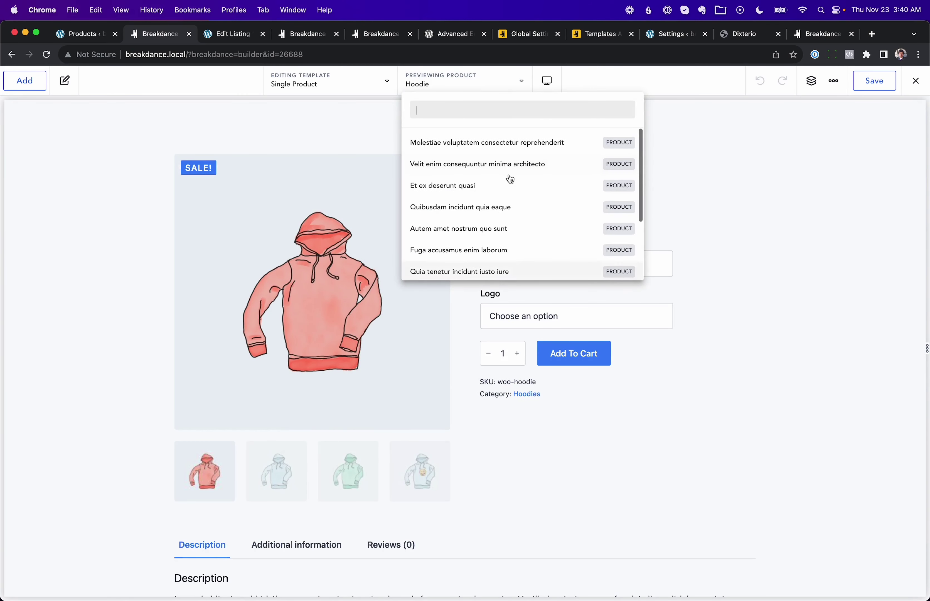
scroll(510, 179, down, 5)
scroll(511, 179, up, 5)
text(hoodi)
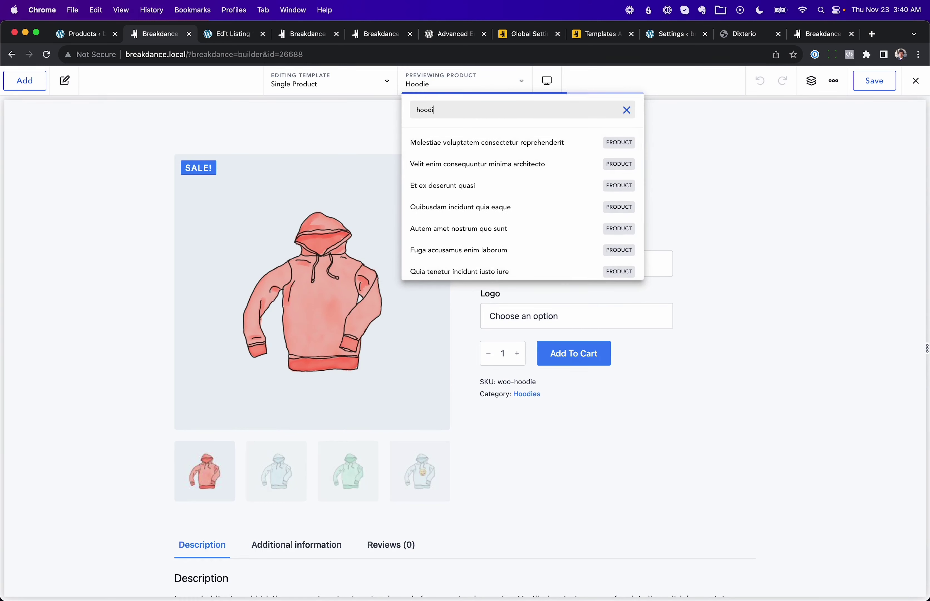
text(e)
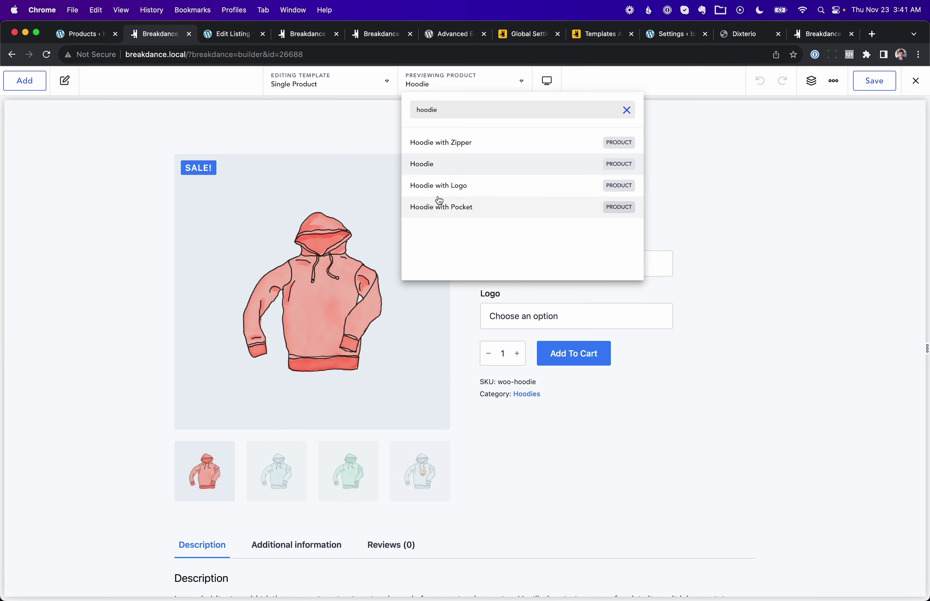
click(239, 37)
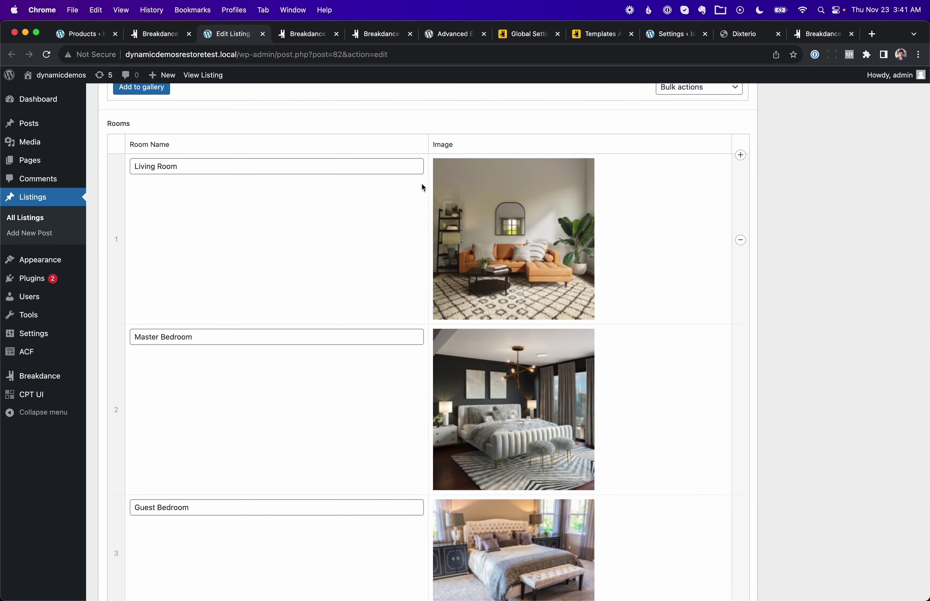
Step: Scroll the listing template's Repeater Field rooms to the footer, then go to New Rich Text Editor
click(316, 39)
scroll(388, 363, down, 3)
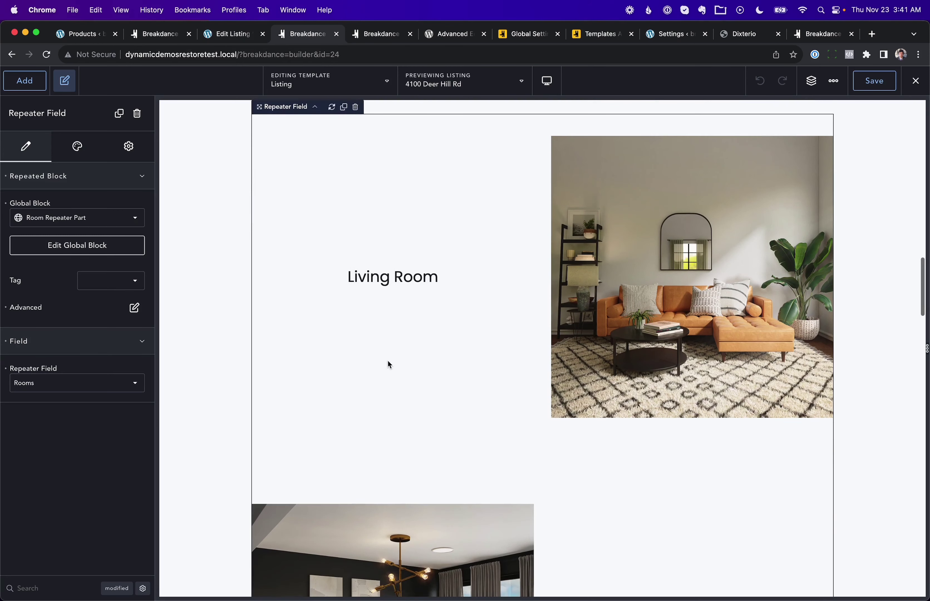
scroll(677, 229, down, 1)
scroll(677, 229, down, 1)
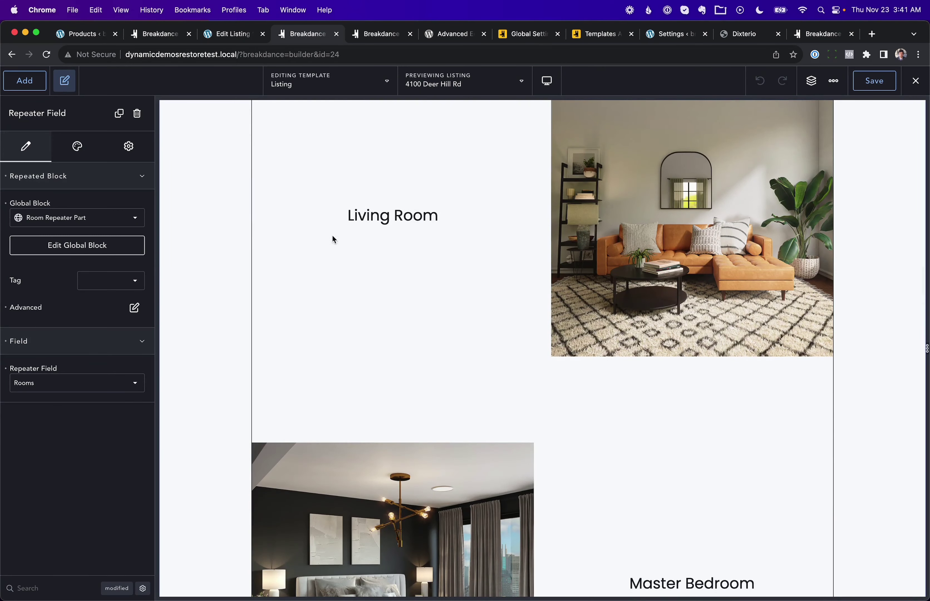
scroll(837, 365, down, 4)
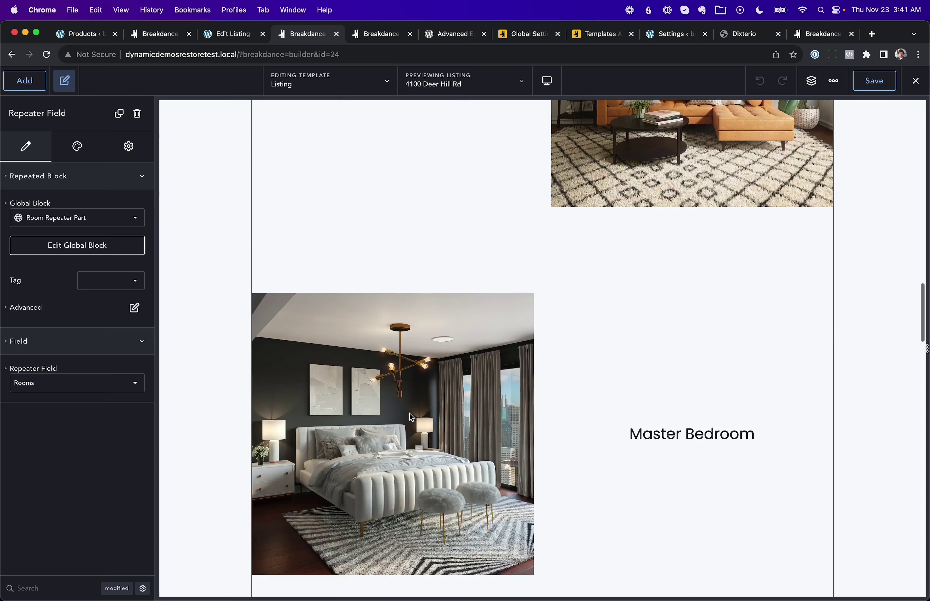
scroll(264, 430, down, 8)
scroll(750, 416, down, 8)
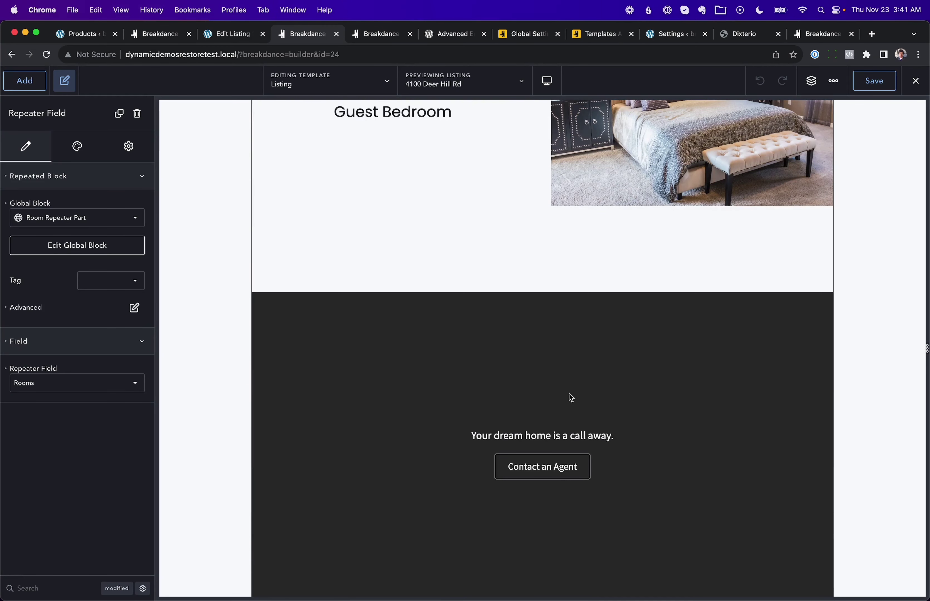
click(380, 34)
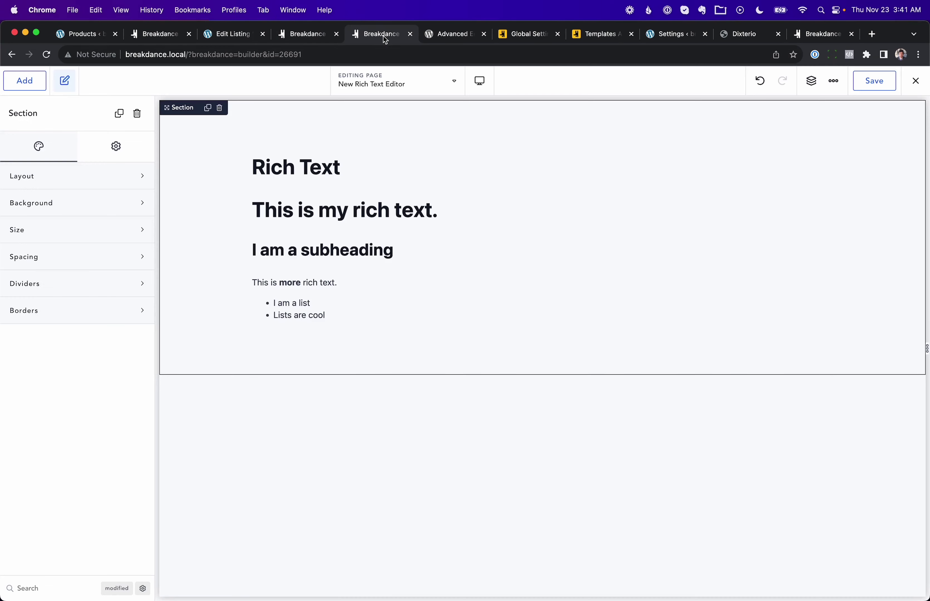
Step: Expand the Rich Text element's content into the full TinyMCE editor, caret after 'I am a list'
click(392, 243)
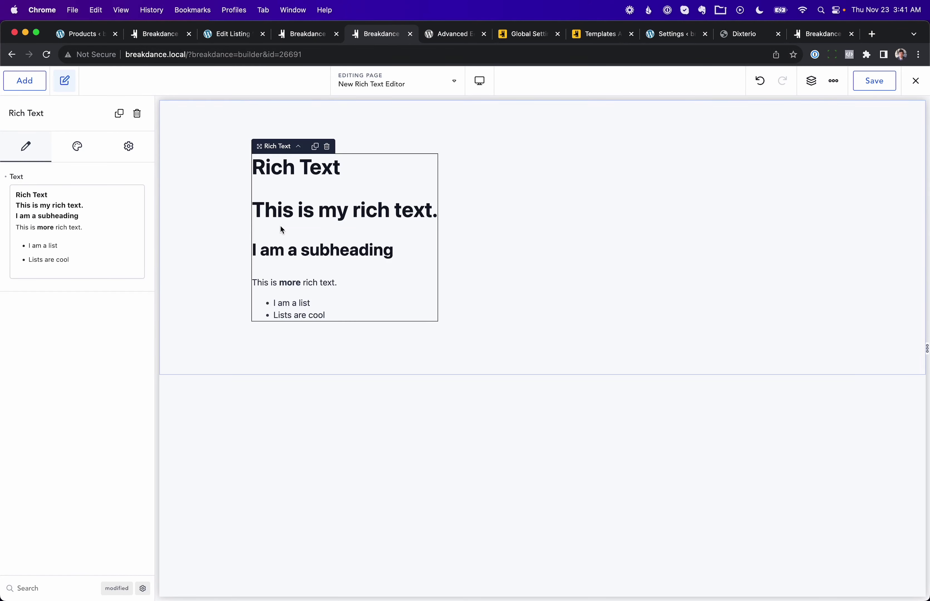
click(114, 211)
click(465, 397)
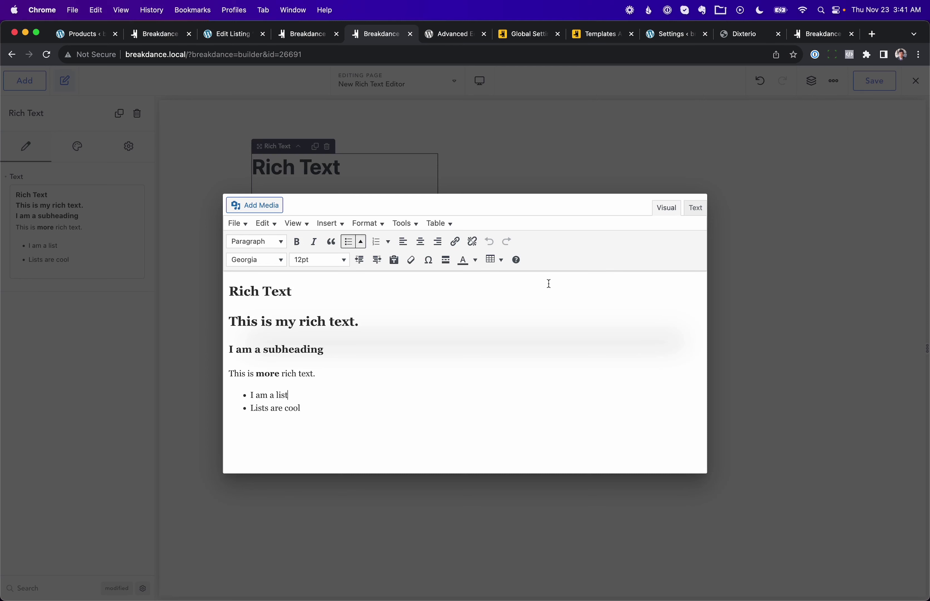
Step: Place the caret after the more-rich-text paragraph, briefly checking the media library and Advanced Editor Tools
click(549, 284)
click(247, 207)
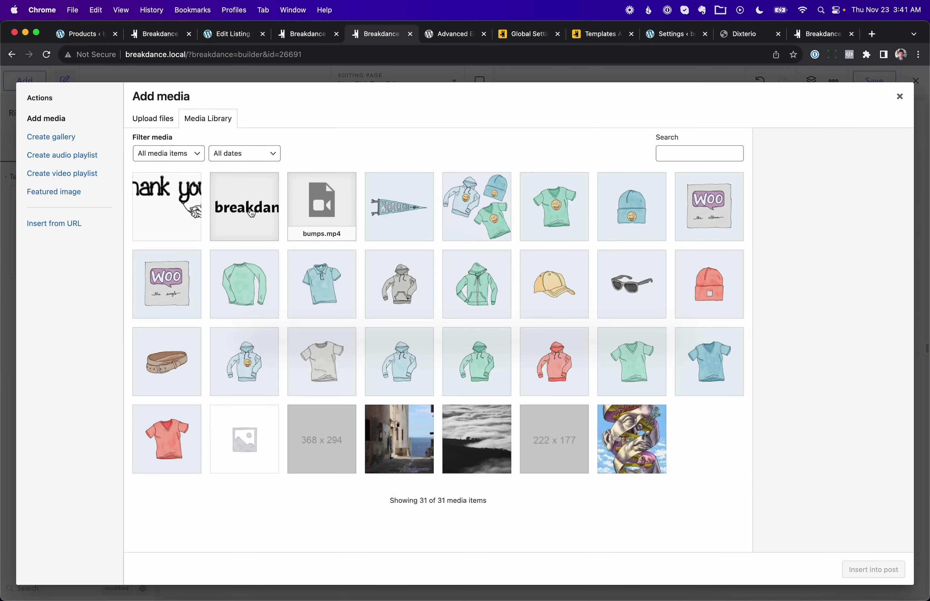
click(900, 96)
click(487, 368)
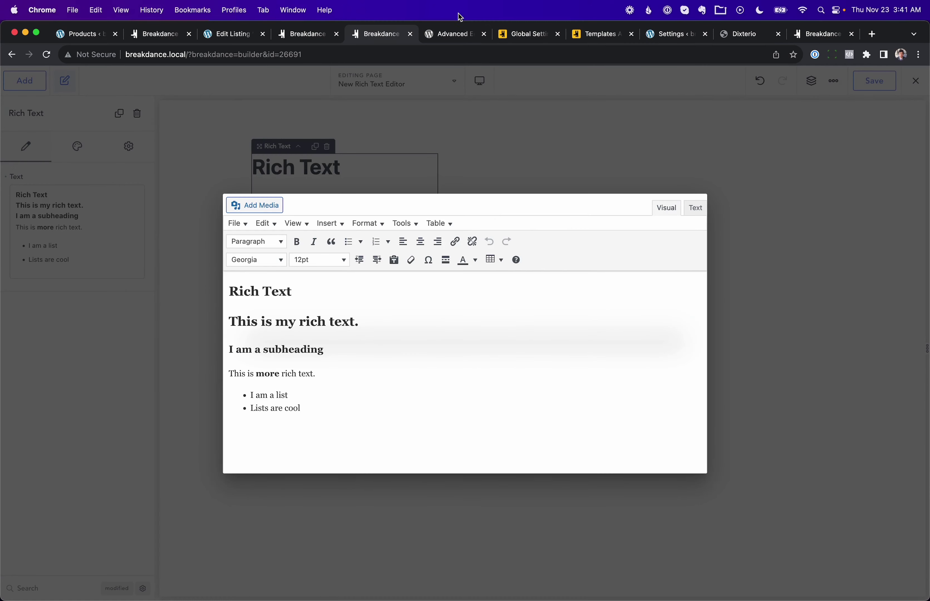
click(453, 34)
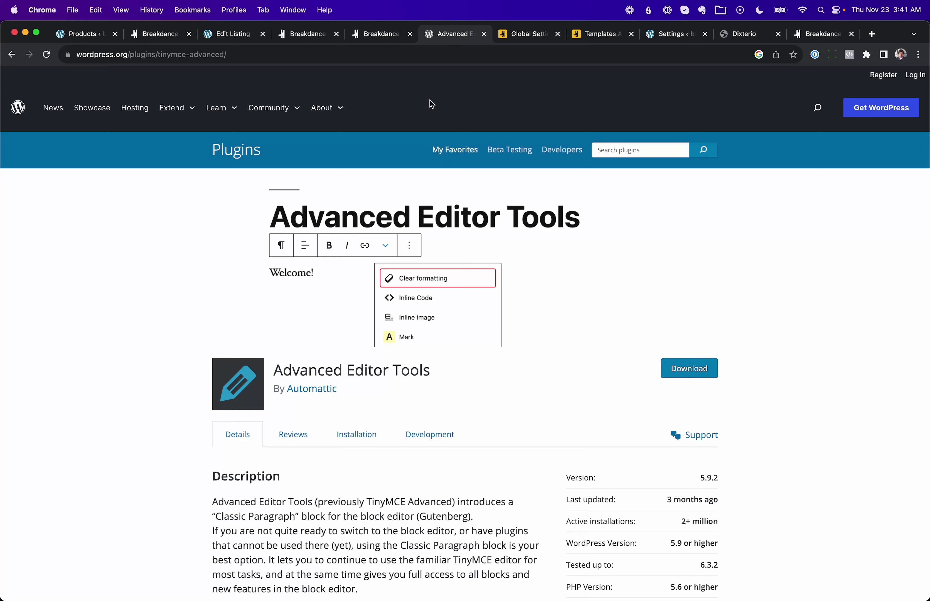
click(403, 36)
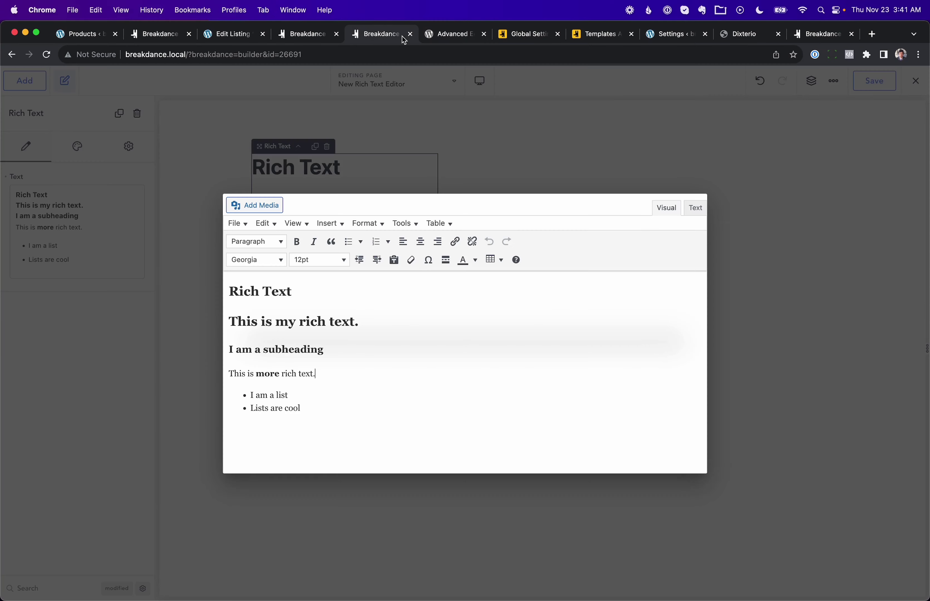
Step: Insert an empty six-column table with the editor's Insert > Table menu
click(401, 225)
mouse_move(339, 230)
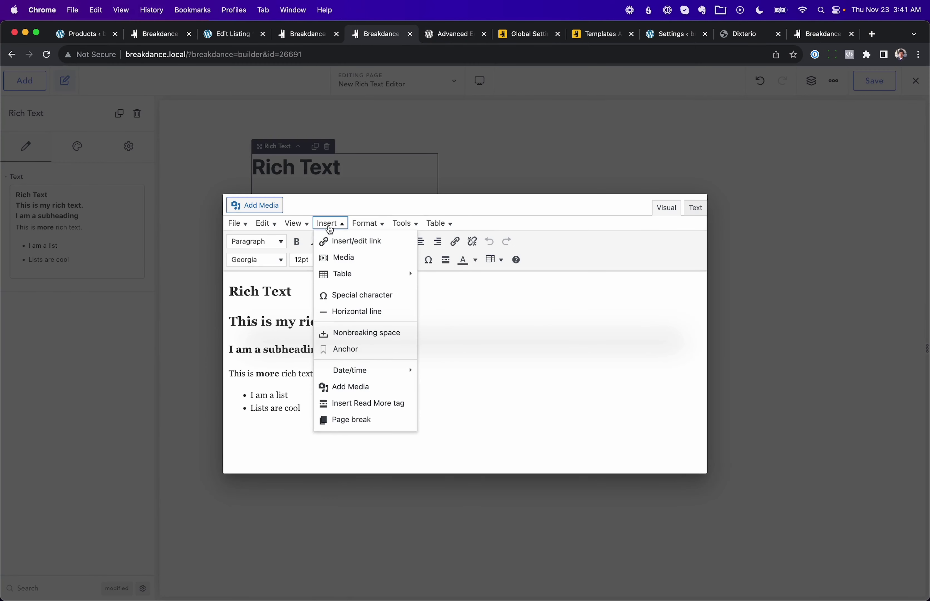
mouse_move(343, 276)
click(450, 306)
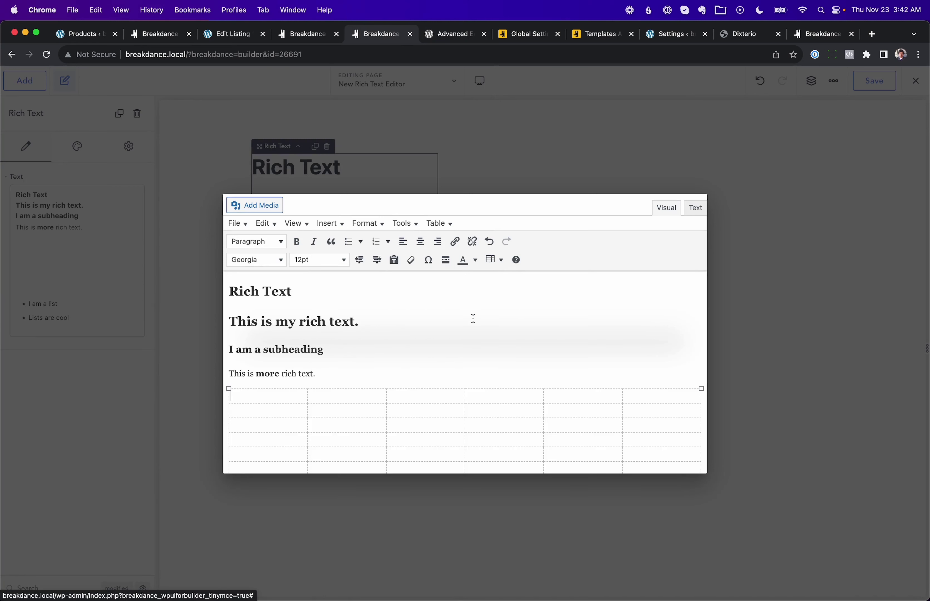
scroll(308, 407, down, 2)
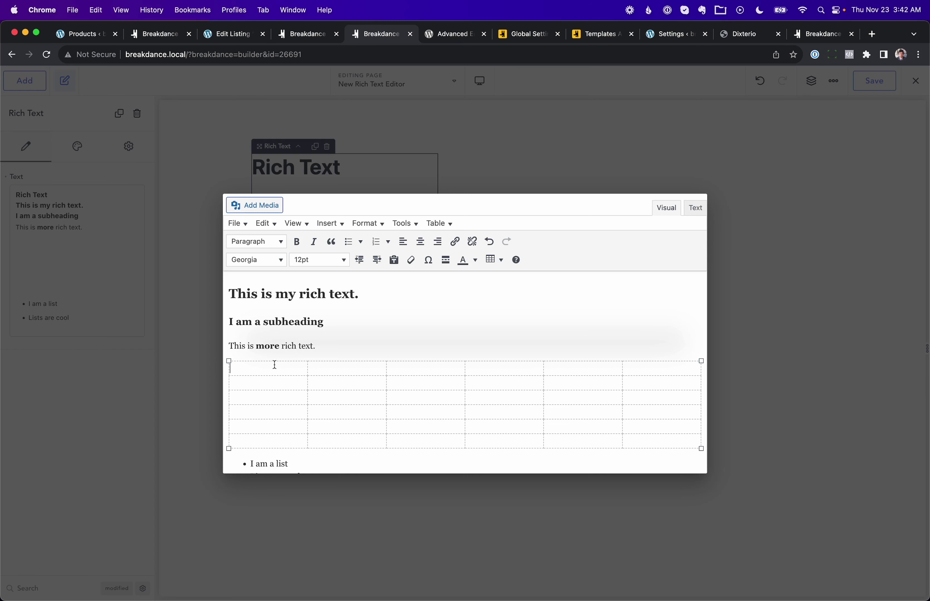
Step: Browse the Global Settings API docs, then the third-party template marketplace
click(524, 35)
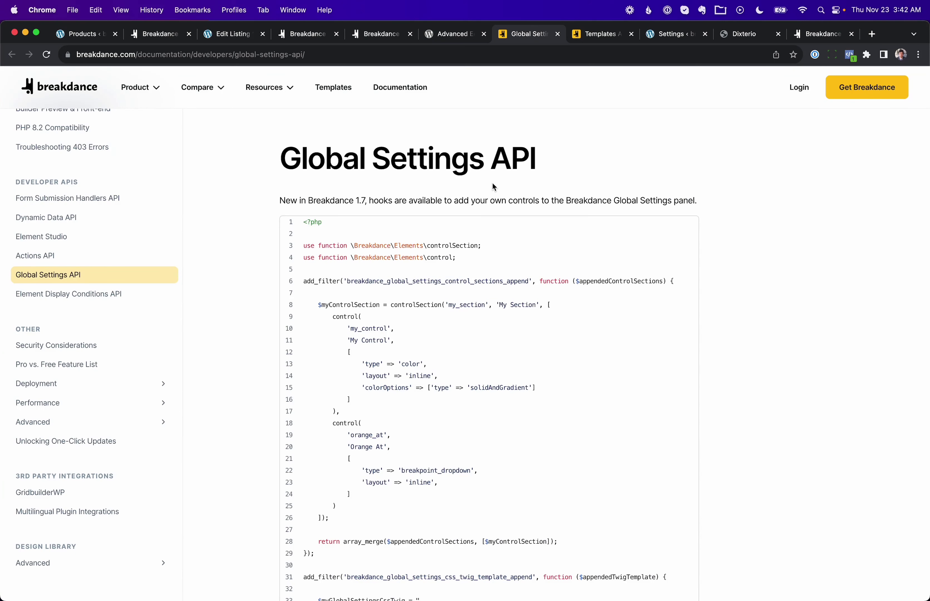
click(599, 37)
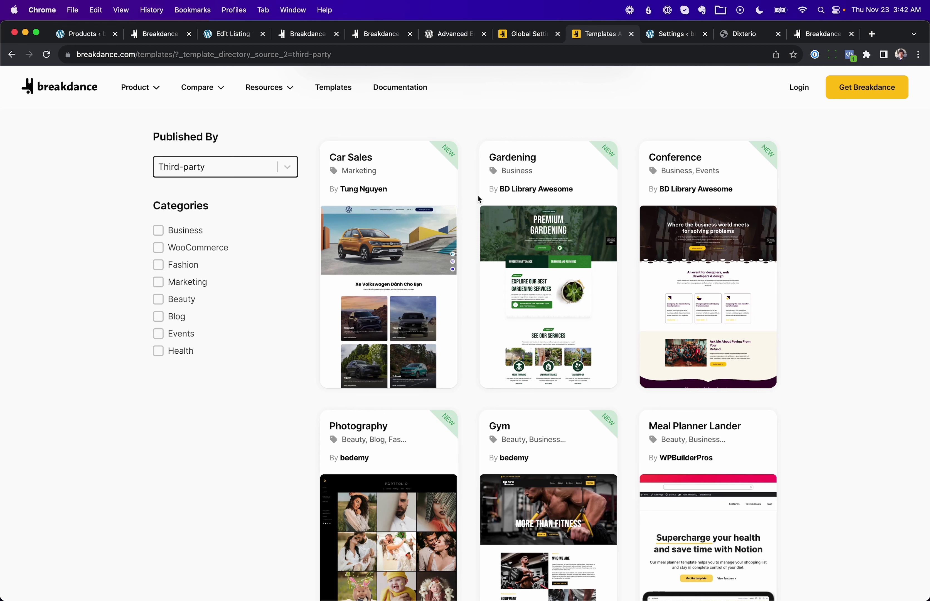
Step: Open the Design Library settings and look at the Dixterio design set site
click(669, 35)
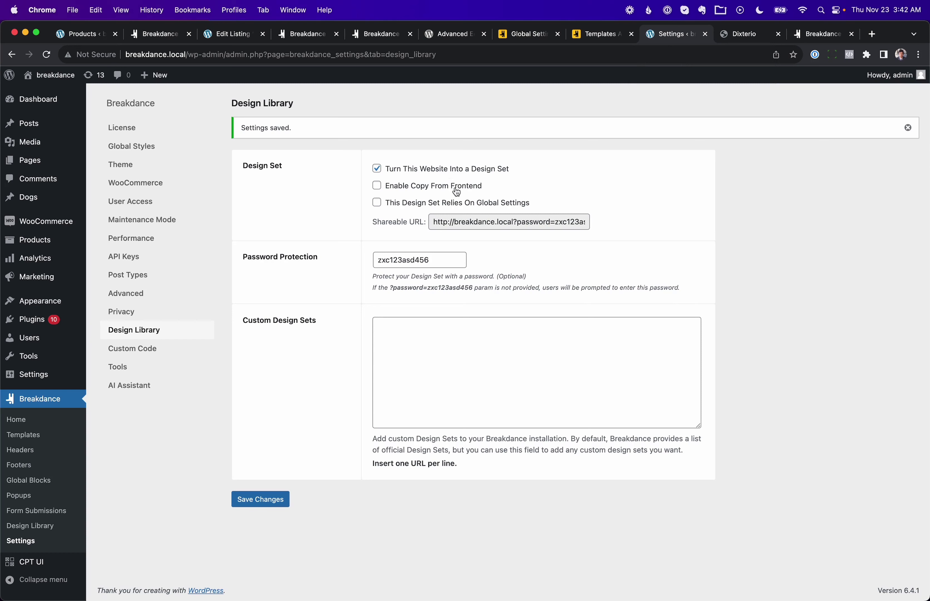
click(742, 39)
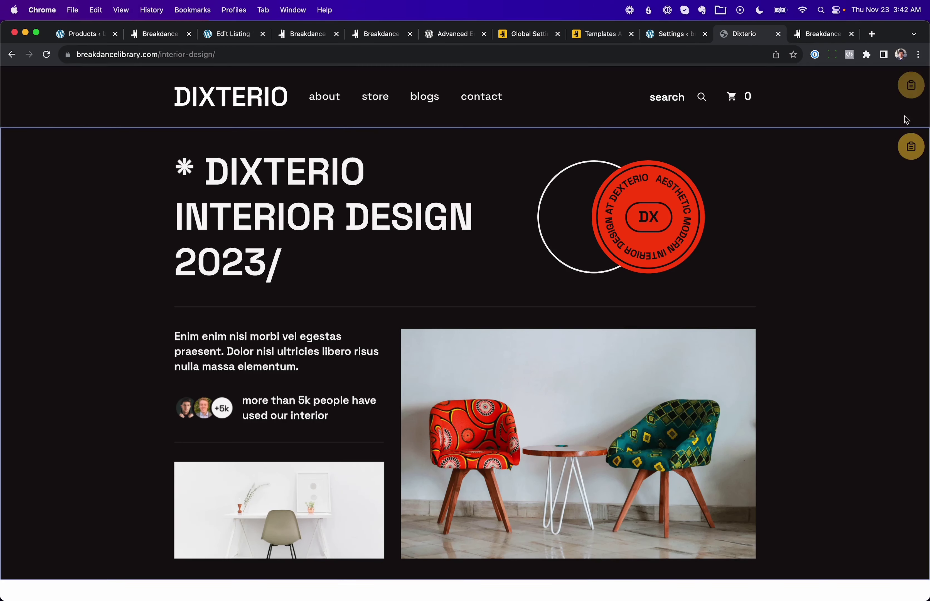
click(684, 39)
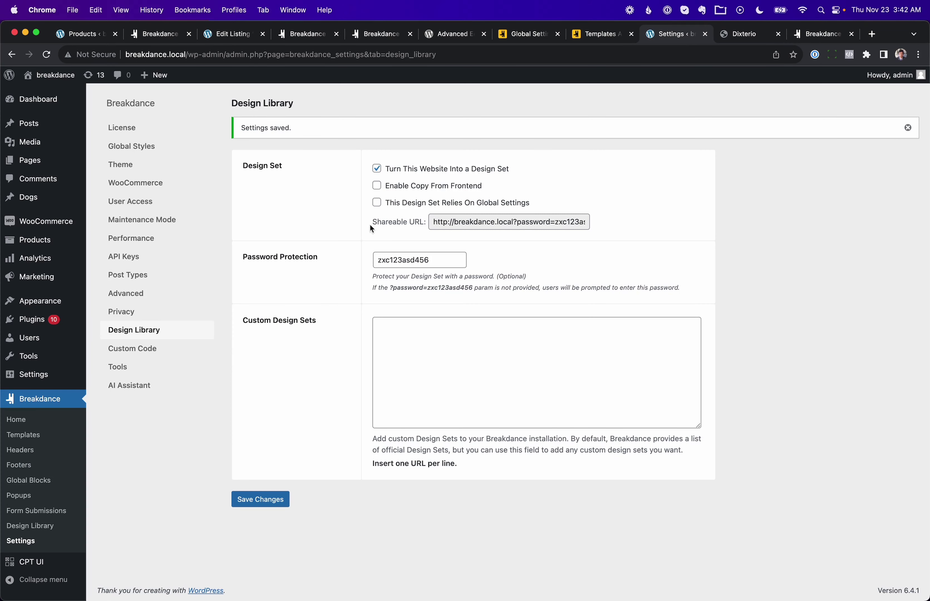
Step: Select the design set's shareable URL and password, then switch to the builder's Code page
click(449, 222)
click(442, 253)
double_click(442, 252)
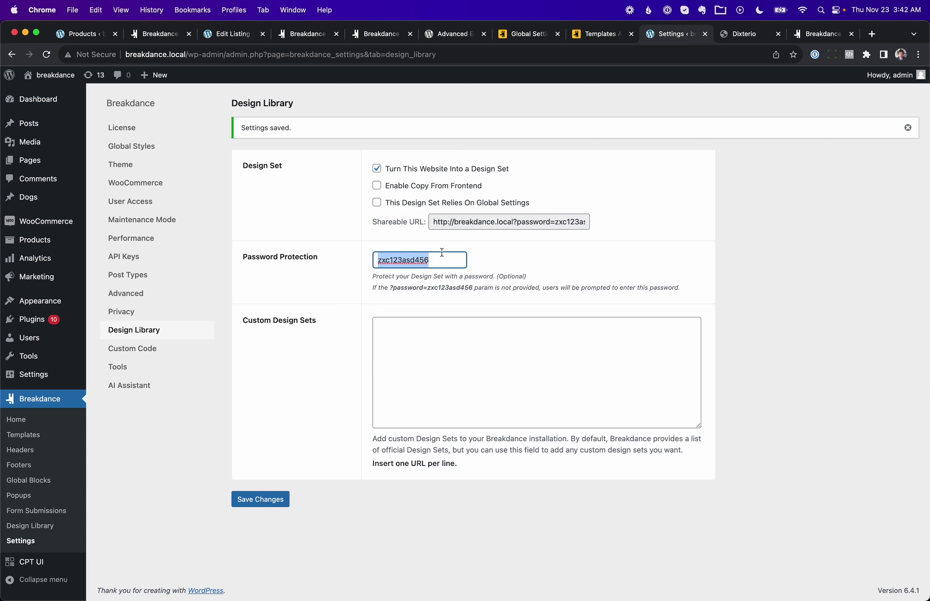
click(463, 287)
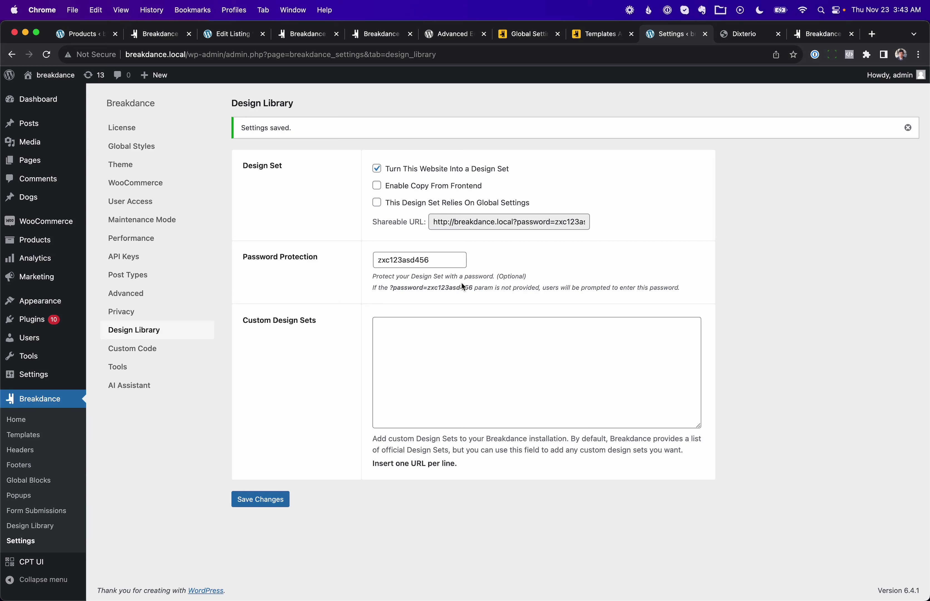
key(shift+Tab)
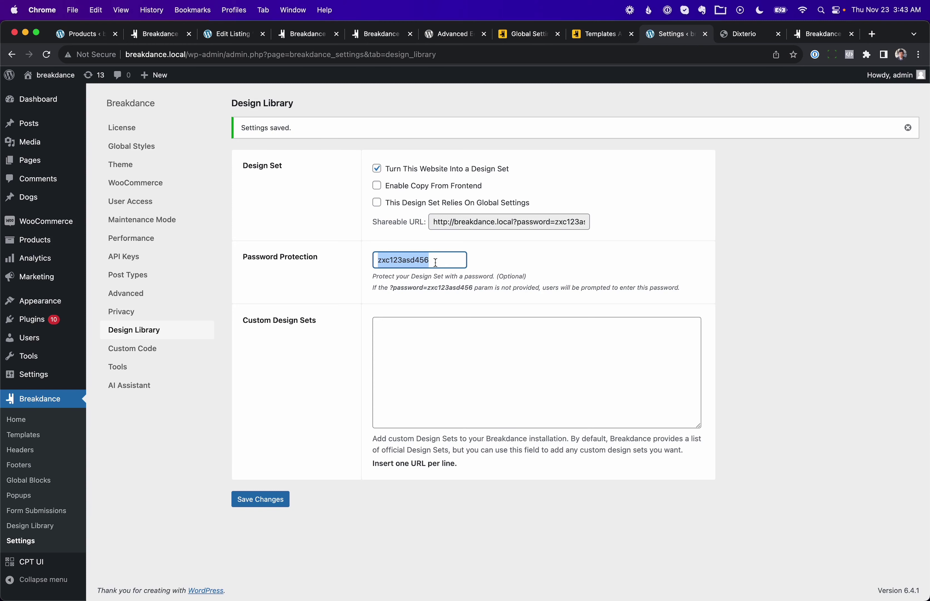
click(753, 35)
click(801, 38)
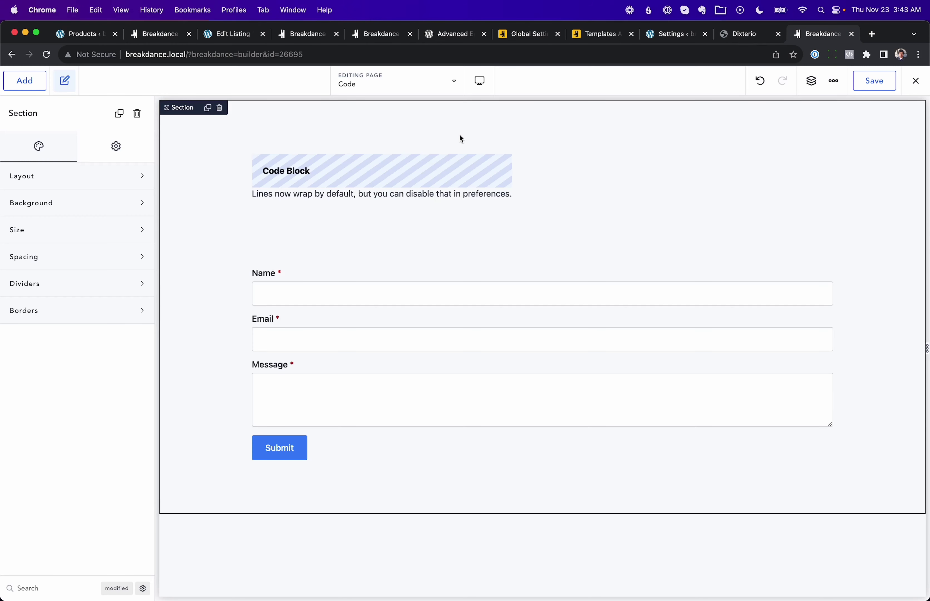
Step: Select the Code Block and contact form, then open and close the form's Custom JavaScript settings
click(452, 165)
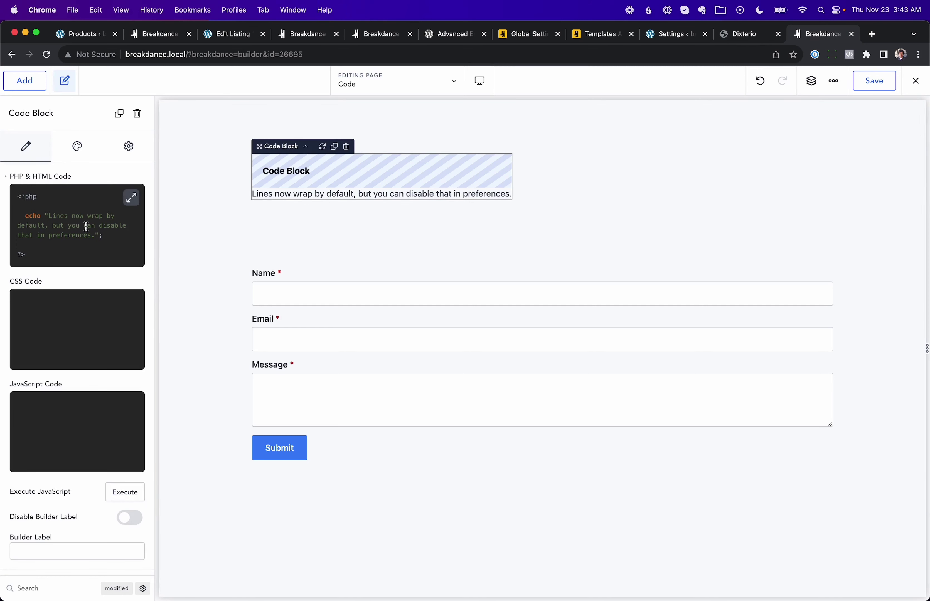
click(356, 274)
scroll(77, 442, down, 4)
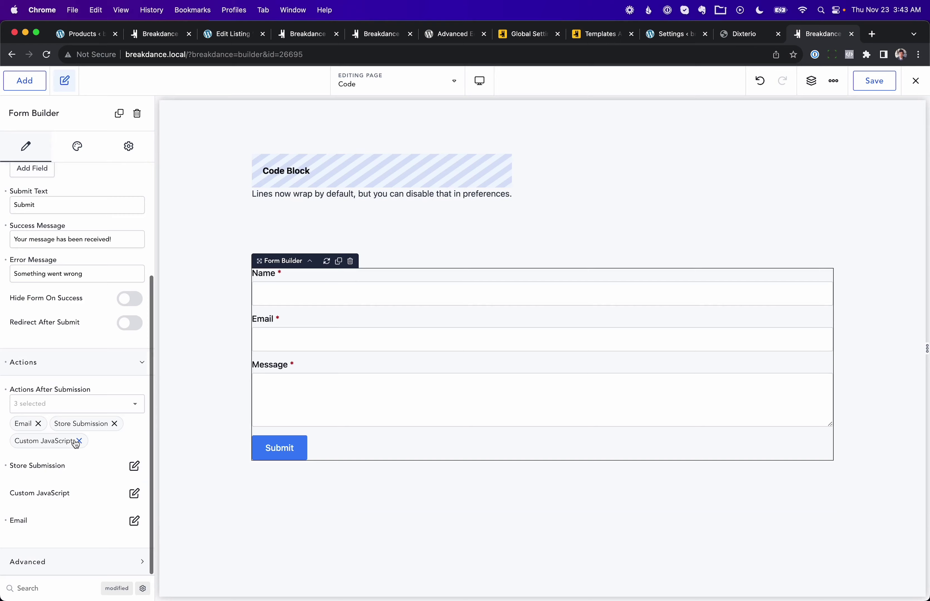
click(134, 493)
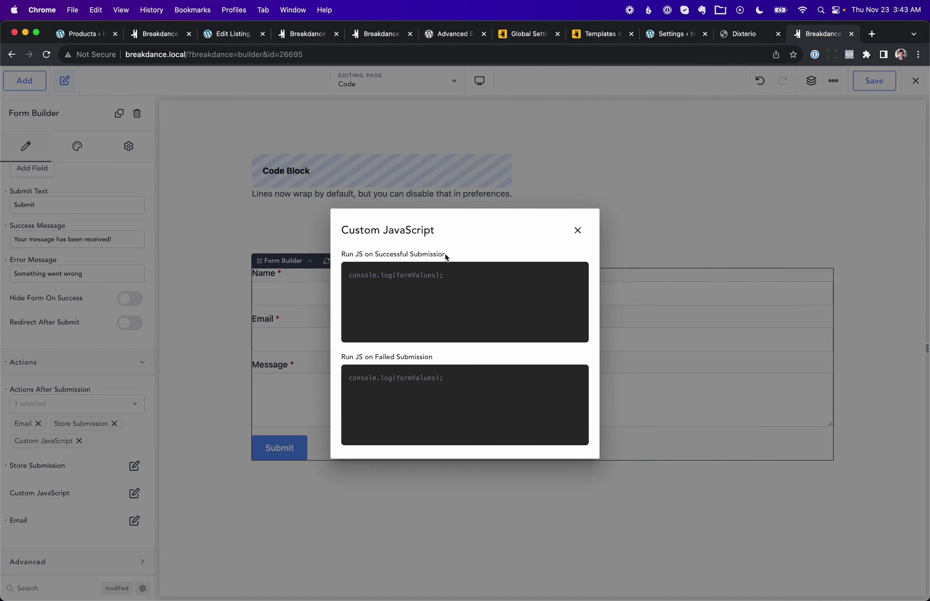
click(571, 230)
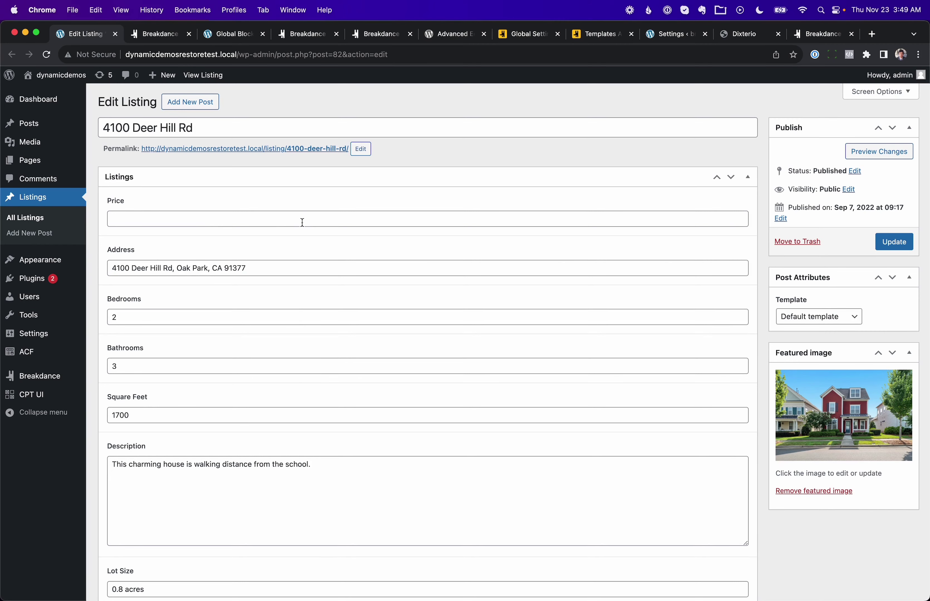
Step: Scroll the Edit Listing page through the Rooms photos, then switch back to the Listing template
scroll(302, 222, down, 2)
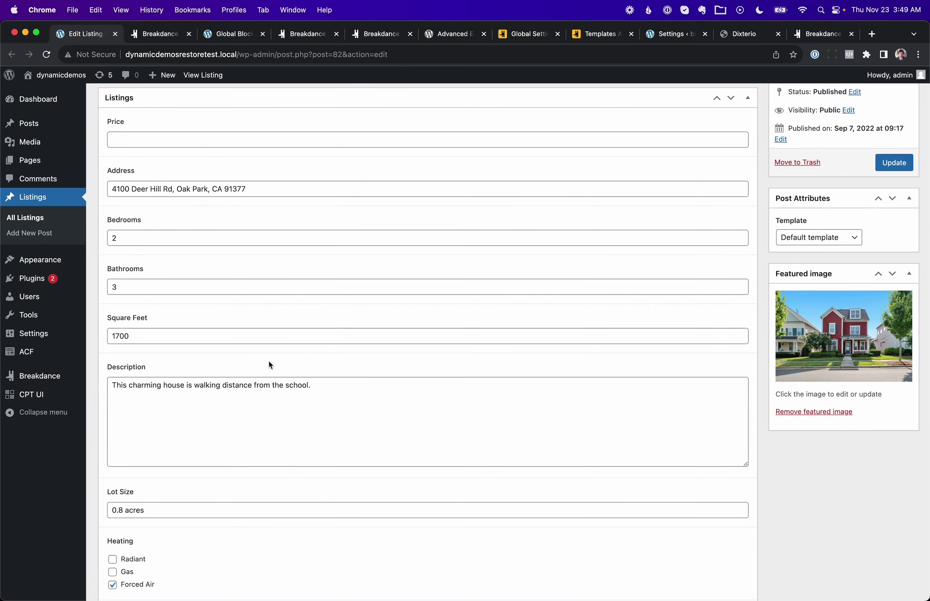
scroll(270, 360, down, 7)
scroll(270, 360, down, 10)
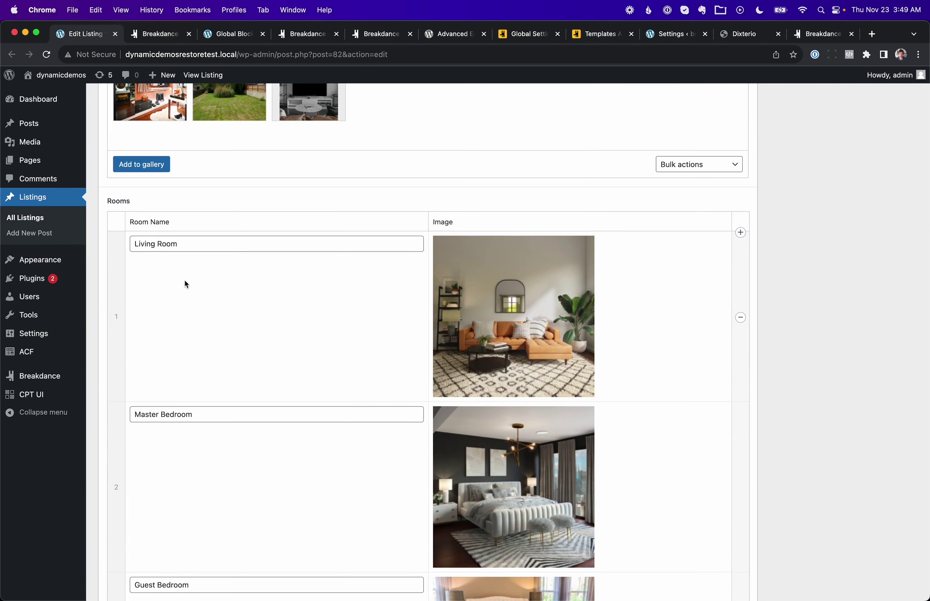
scroll(216, 316, down, 1)
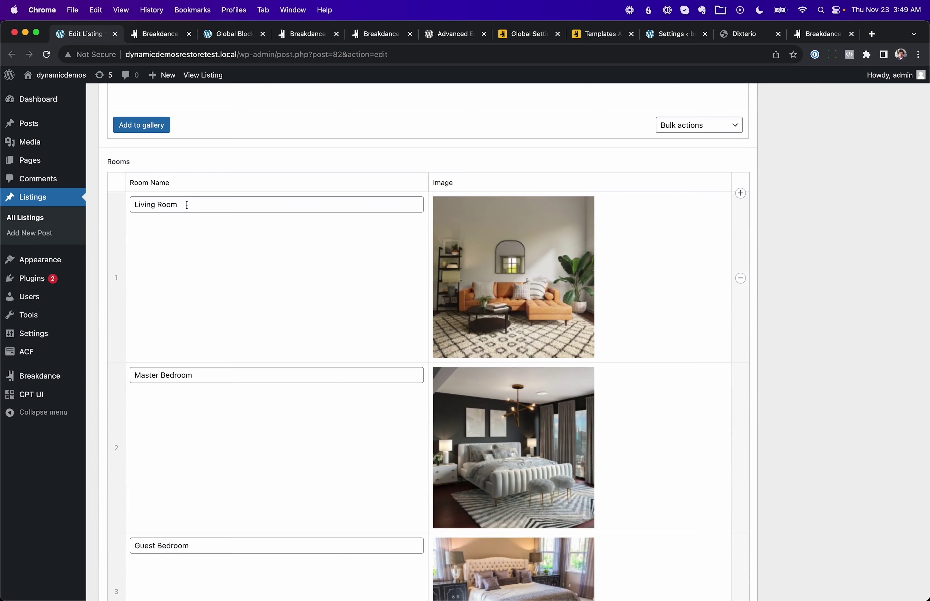
scroll(371, 300, down, 10)
scroll(372, 299, down, 5)
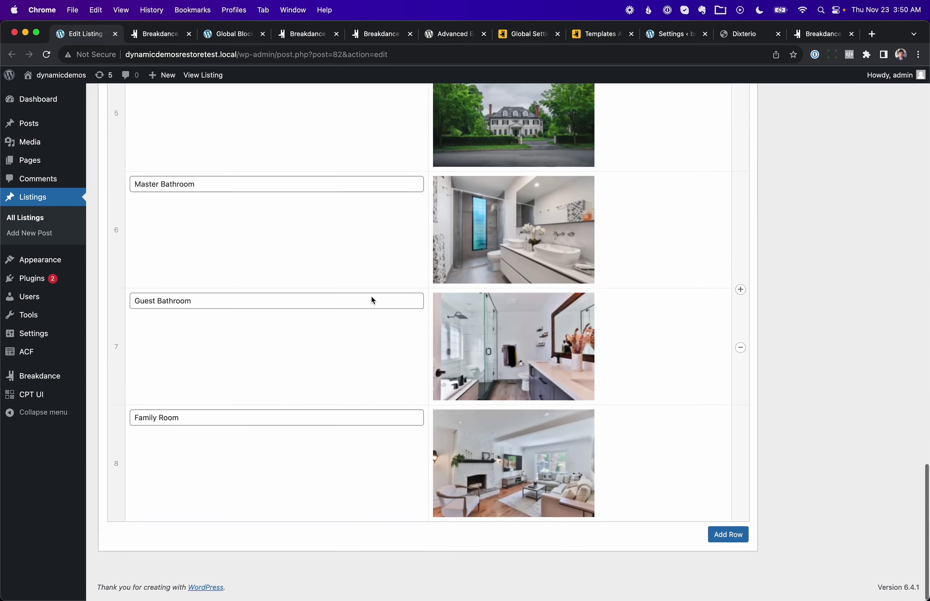
scroll(372, 299, up, 10)
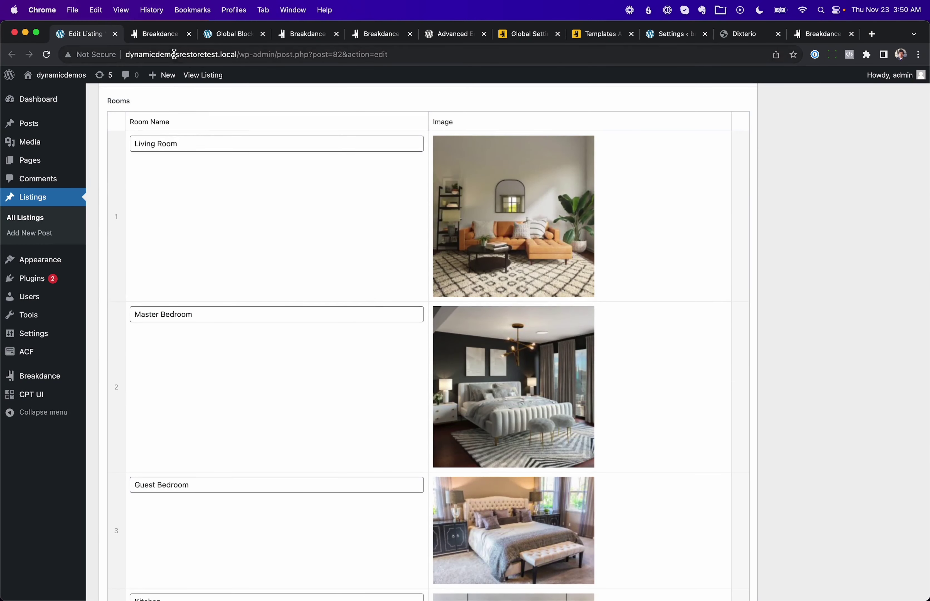
key(ctrl+Tab)
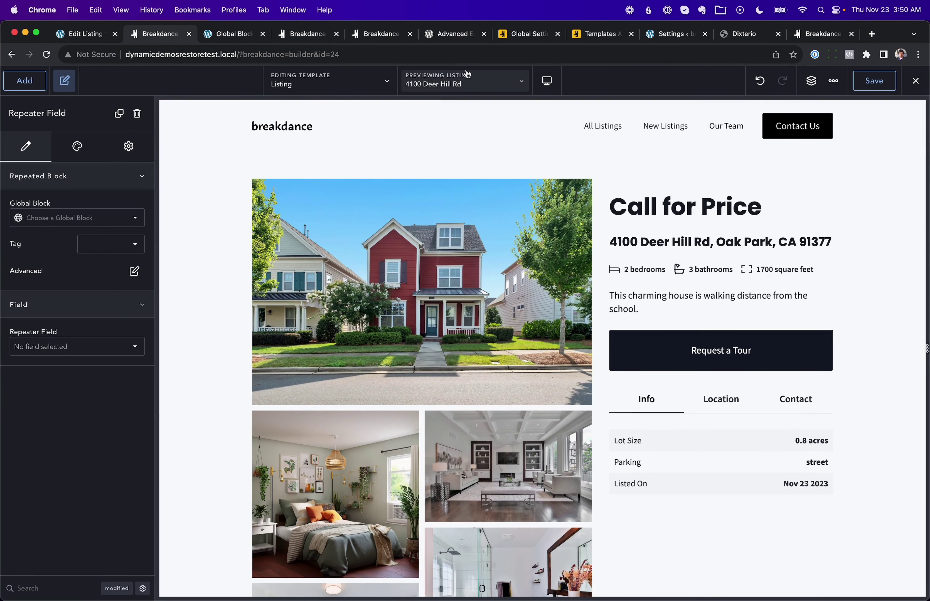
Step: Set the Repeater Field to Rooms and its Global Block to Room Repeater Part
scroll(408, 321, down, 10)
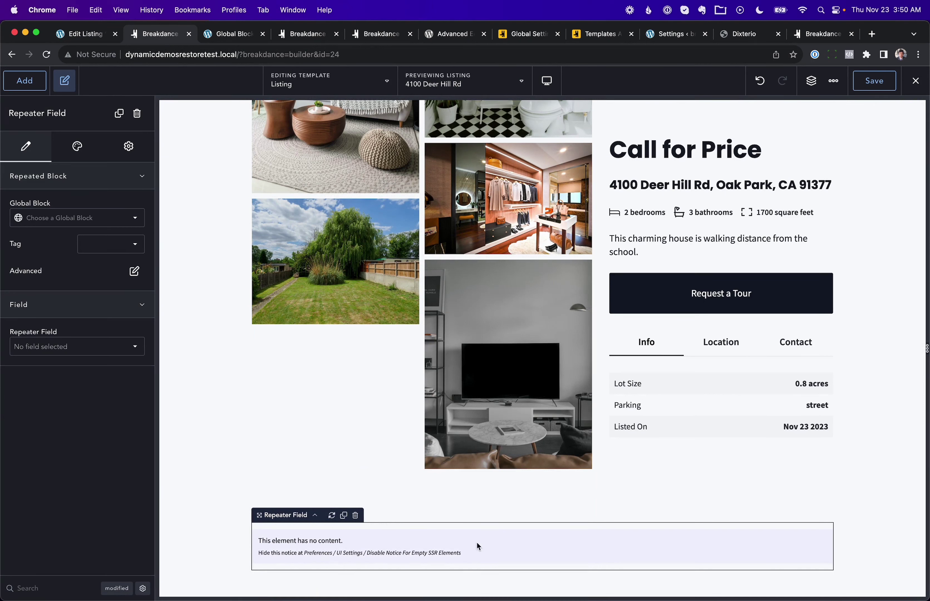
click(70, 345)
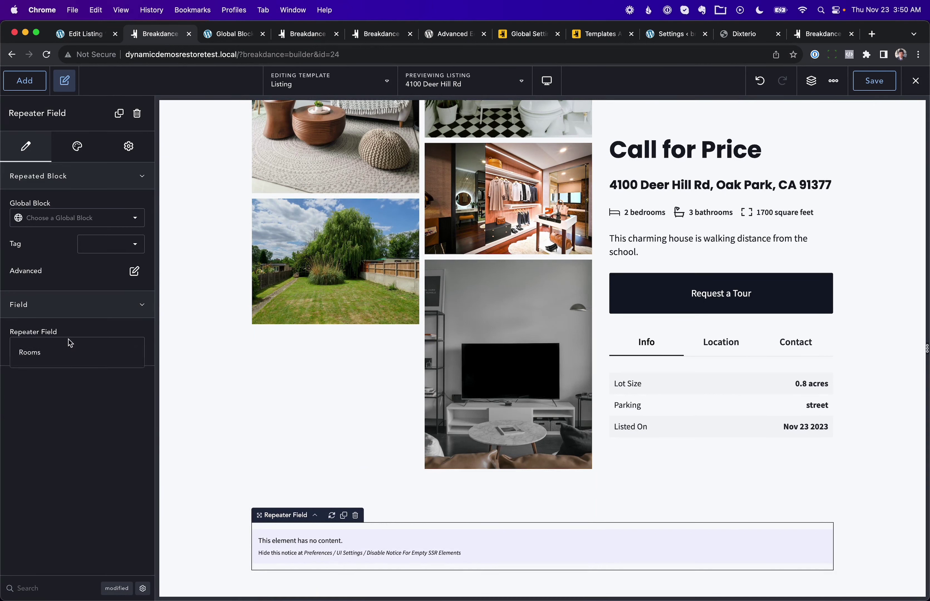
click(40, 355)
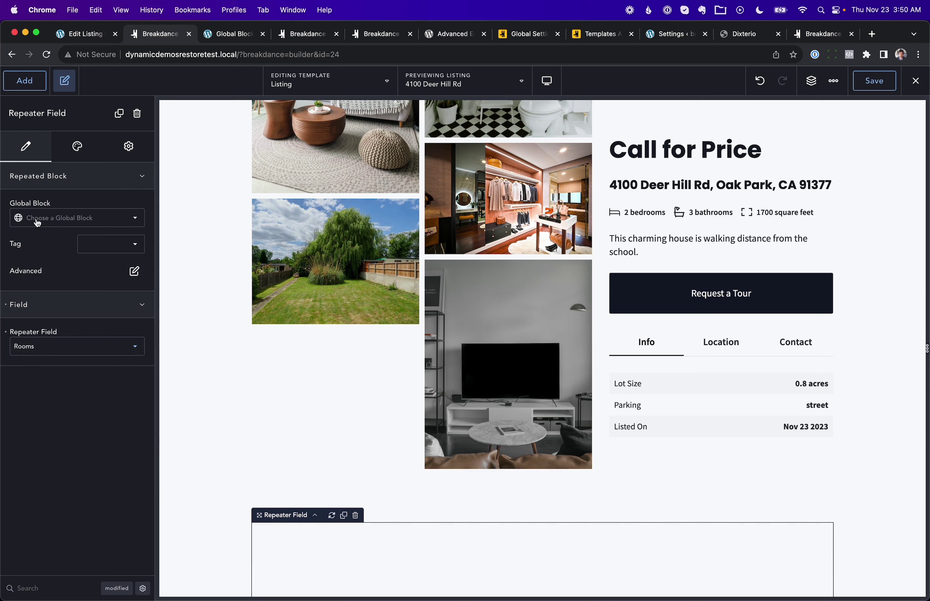
scroll(251, 338, down, 5)
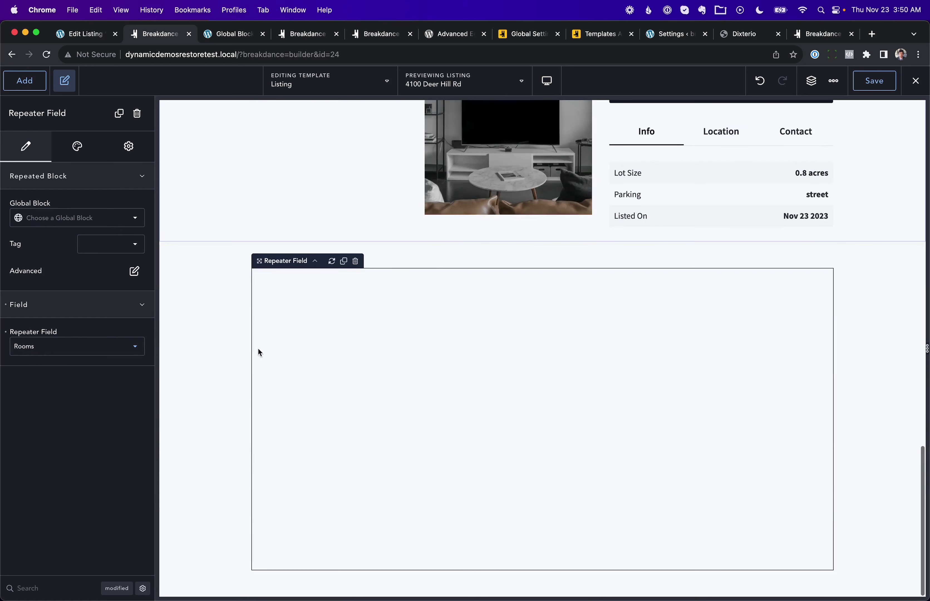
click(77, 221)
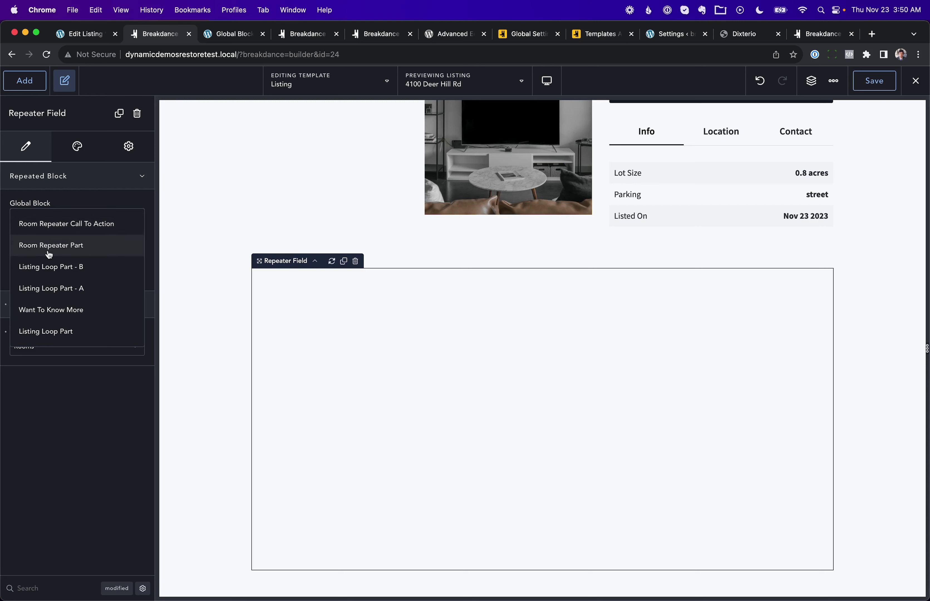
click(30, 247)
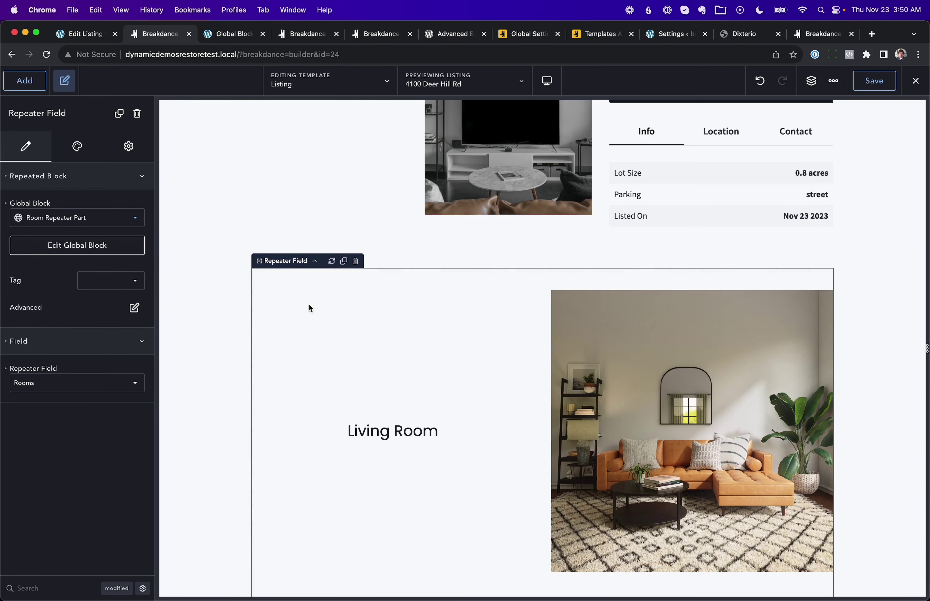
Step: Scroll the canvas to check Living Room, Master Bedroom and Guest Bedroom appear with photos
scroll(401, 397, down, 3)
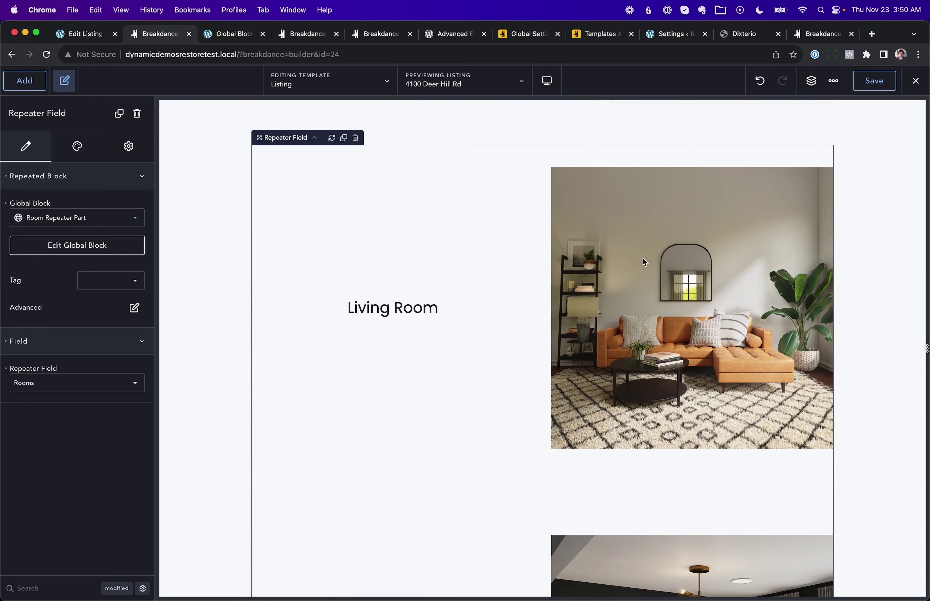
scroll(643, 258, down, 5)
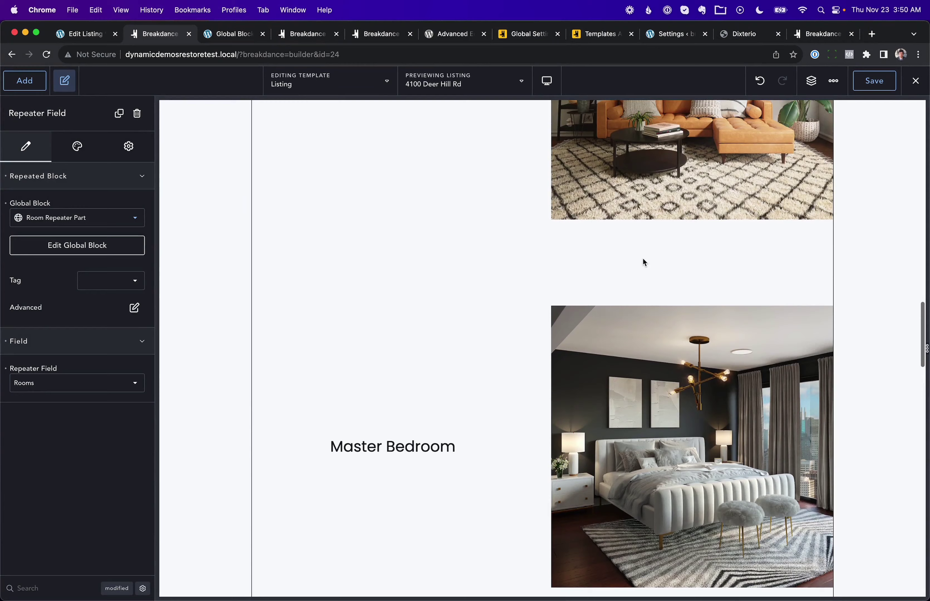
scroll(643, 258, up, 4)
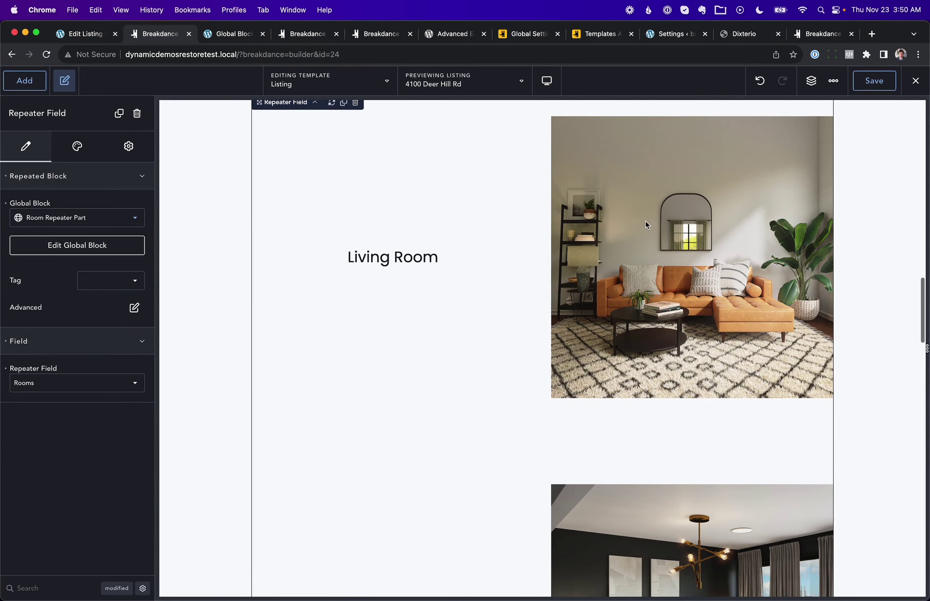
scroll(646, 221, down, 1)
scroll(618, 369, down, 7)
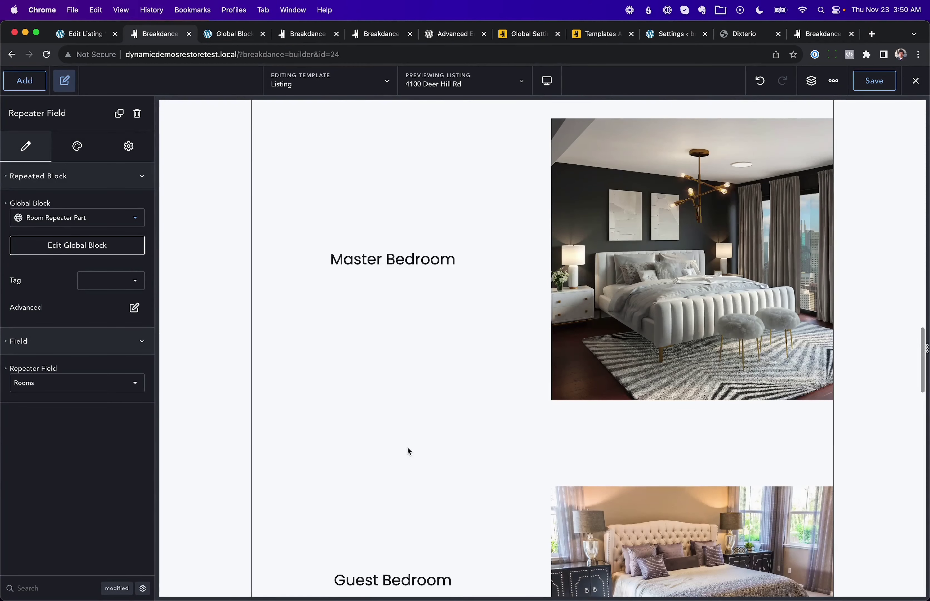
scroll(695, 425, down, 7)
scroll(643, 354, up, 7)
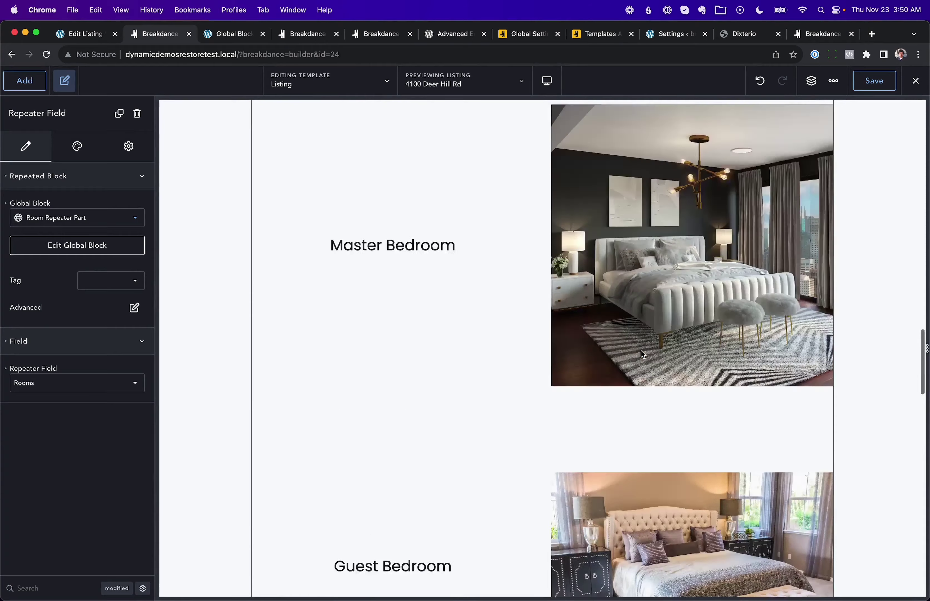
scroll(643, 354, up, 9)
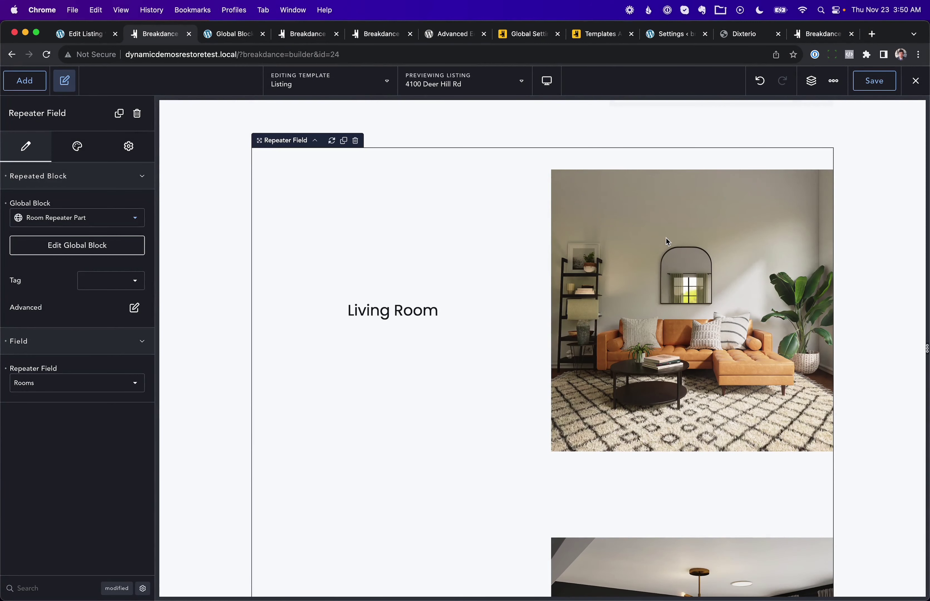
Step: Save the Listing template and duplicate the Room Repeater Part global block
click(865, 88)
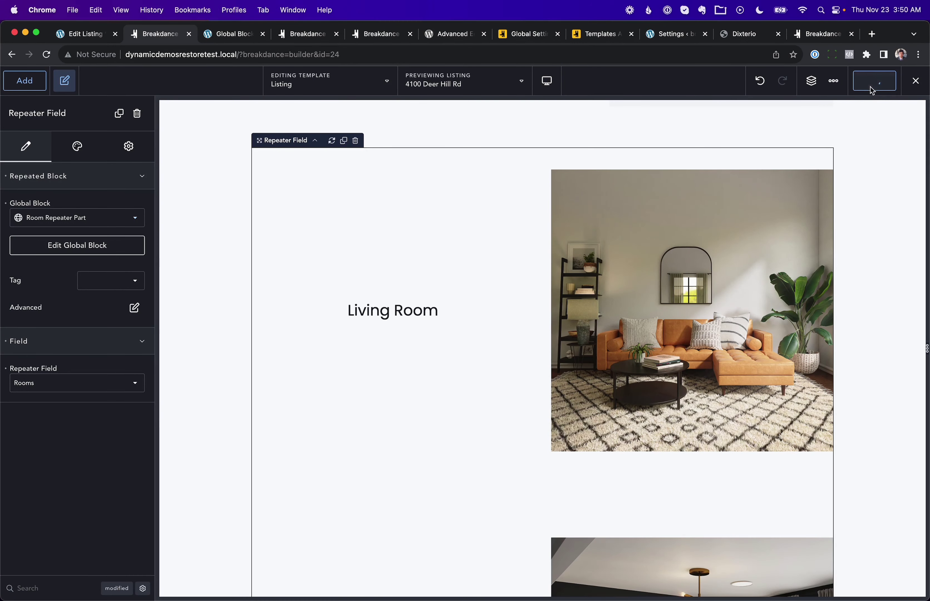
click(229, 35)
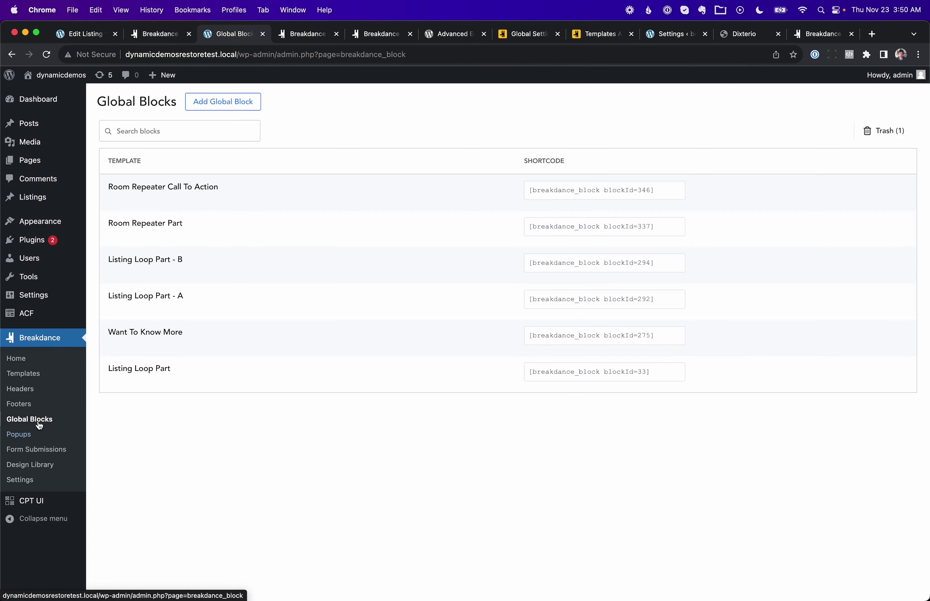
mouse_move(152, 260)
mouse_move(133, 228)
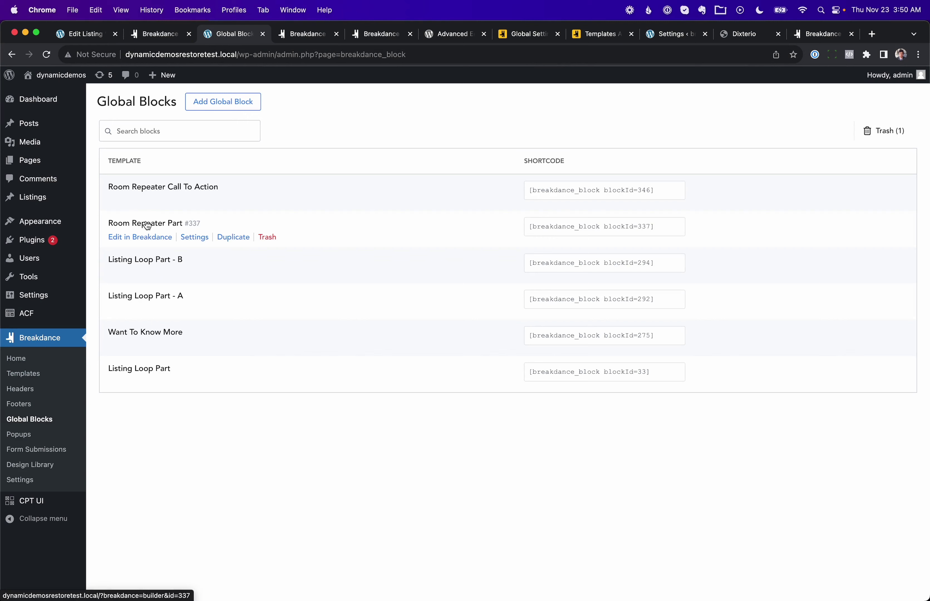
click(228, 239)
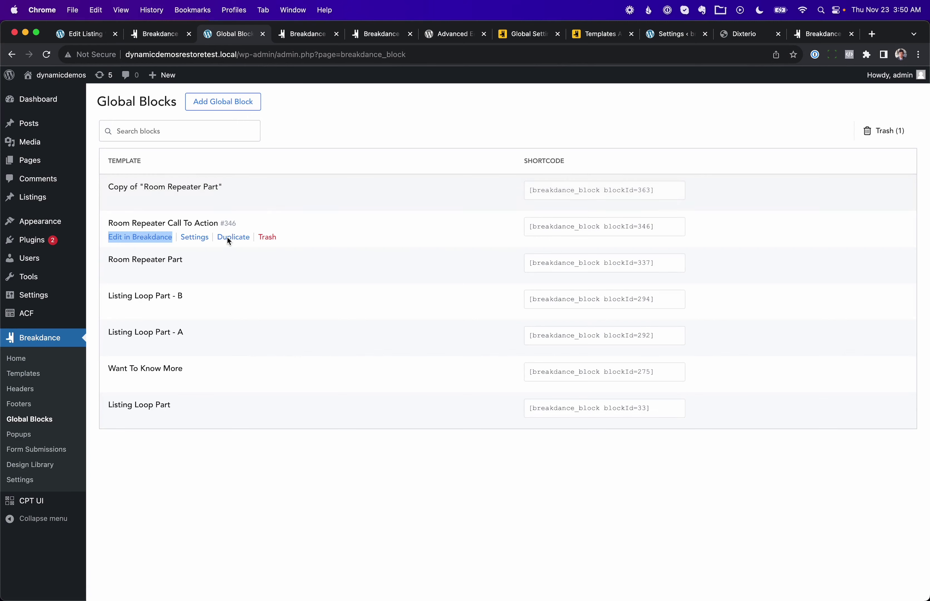
Step: Retitle the copy 'Room Repeater Part - Alternate' and save it
click(188, 203)
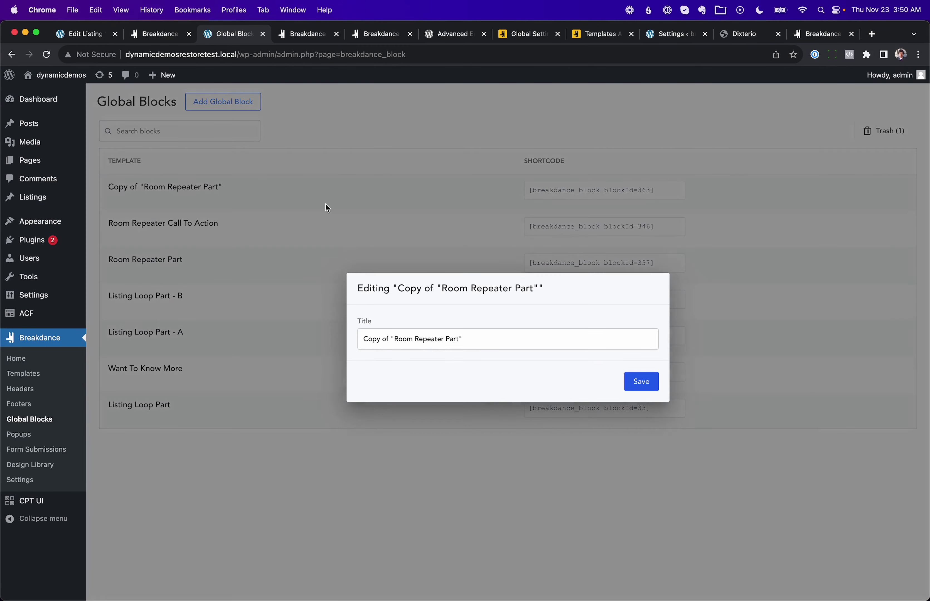
triple_click(411, 341)
text(Room Repeater Part - Alternate)
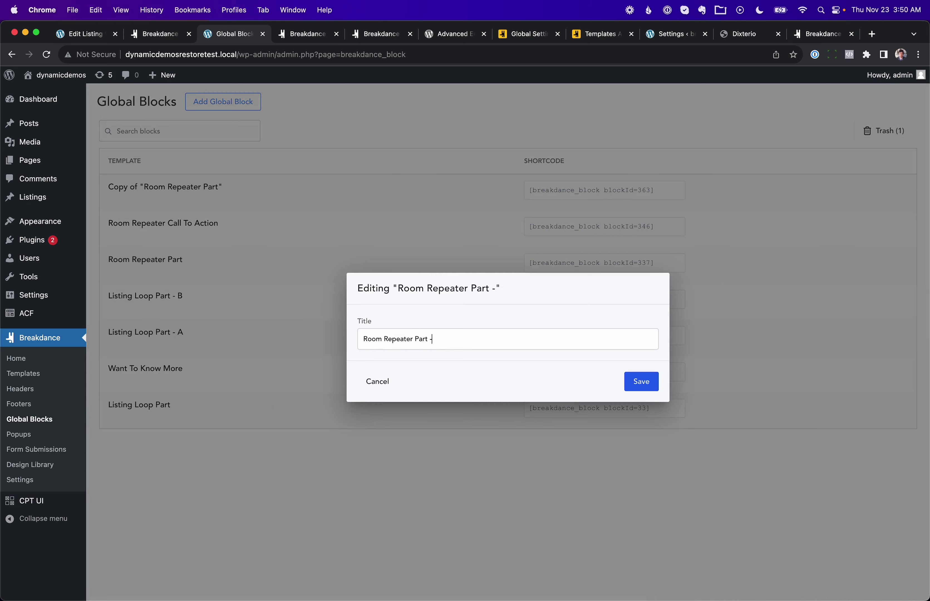
click(641, 383)
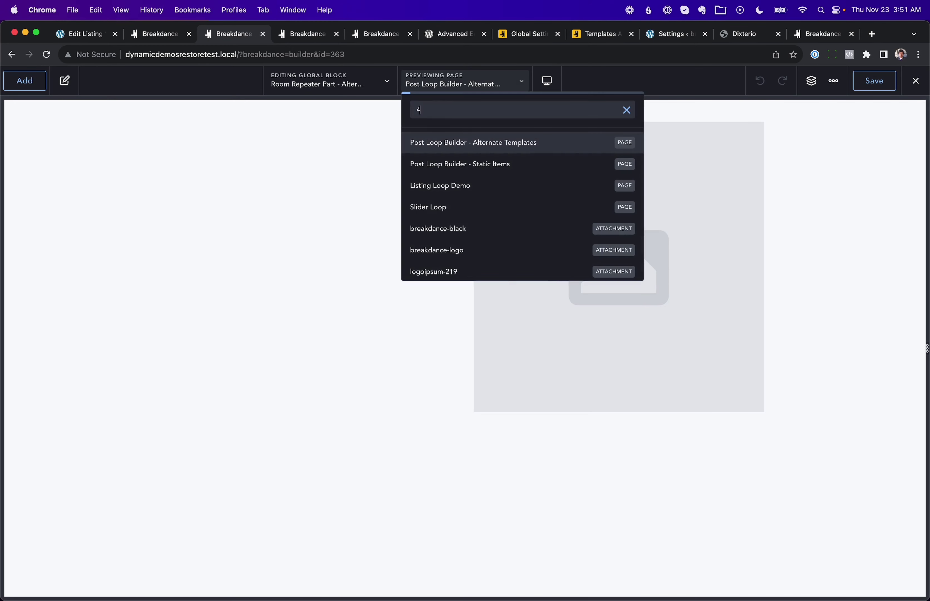
text(100)
click(454, 143)
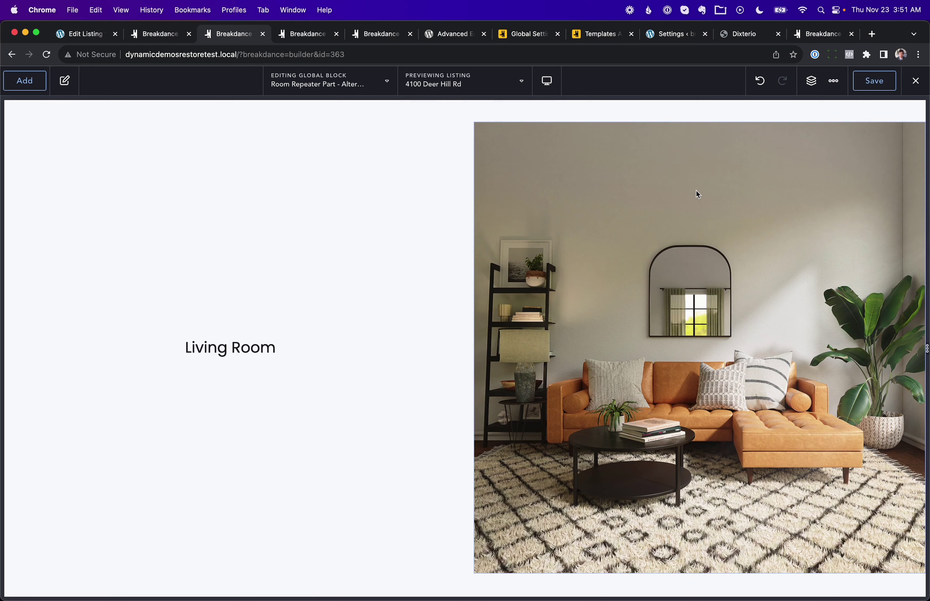
click(809, 90)
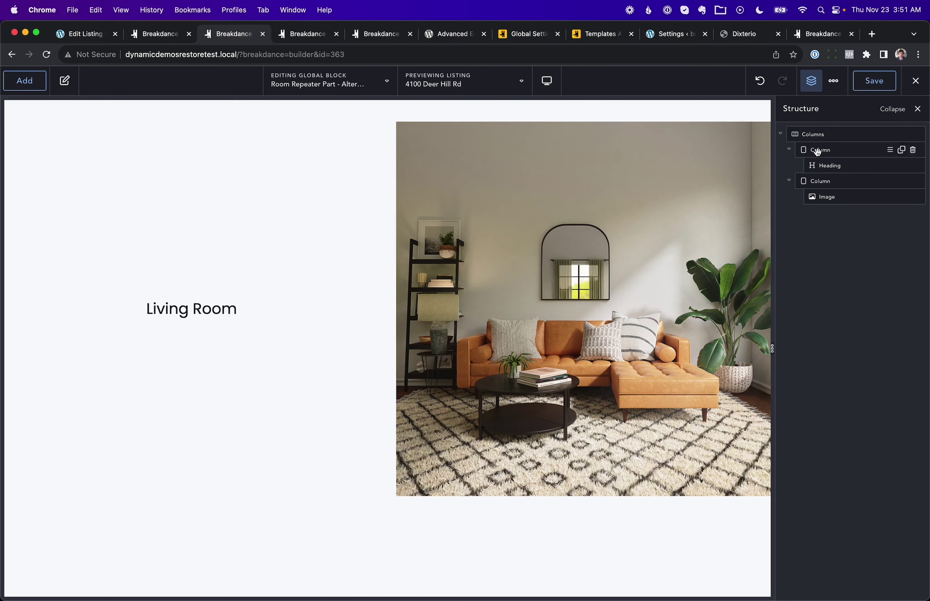
click(816, 181)
drag(837, 180, 836, 148)
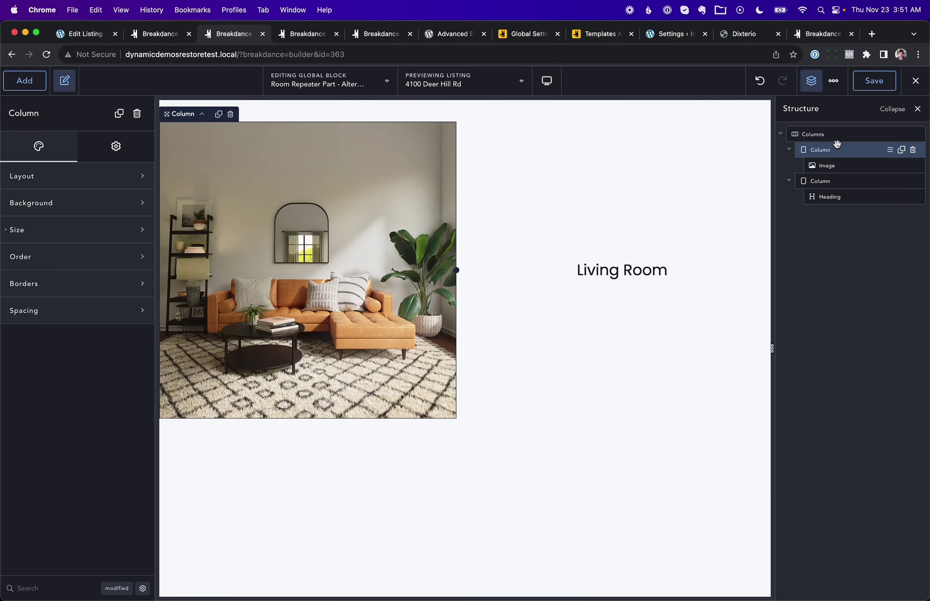
click(876, 82)
click(261, 36)
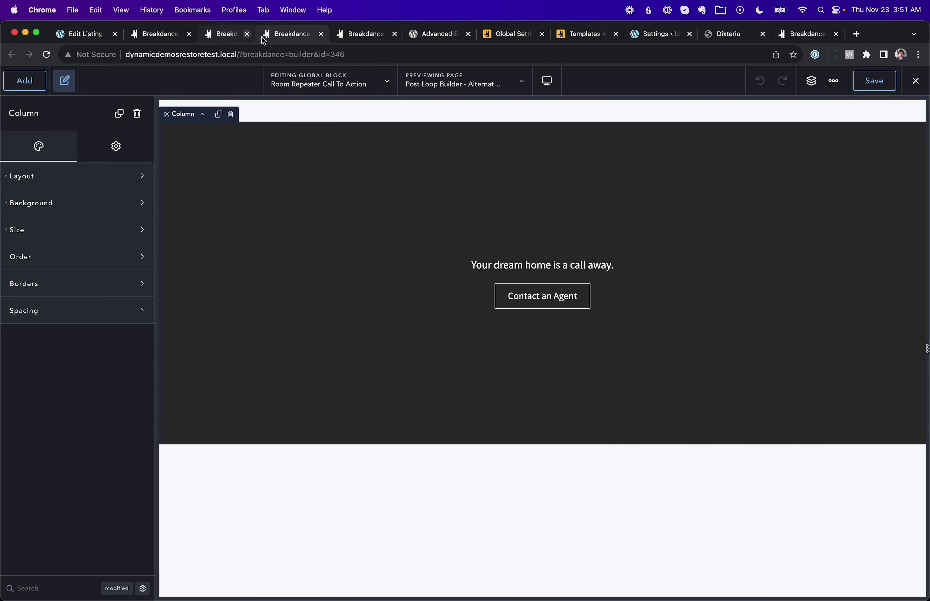
Step: Add an alternate item using Room Repeater Part - Alternate at position 2 with Repeat on
click(165, 39)
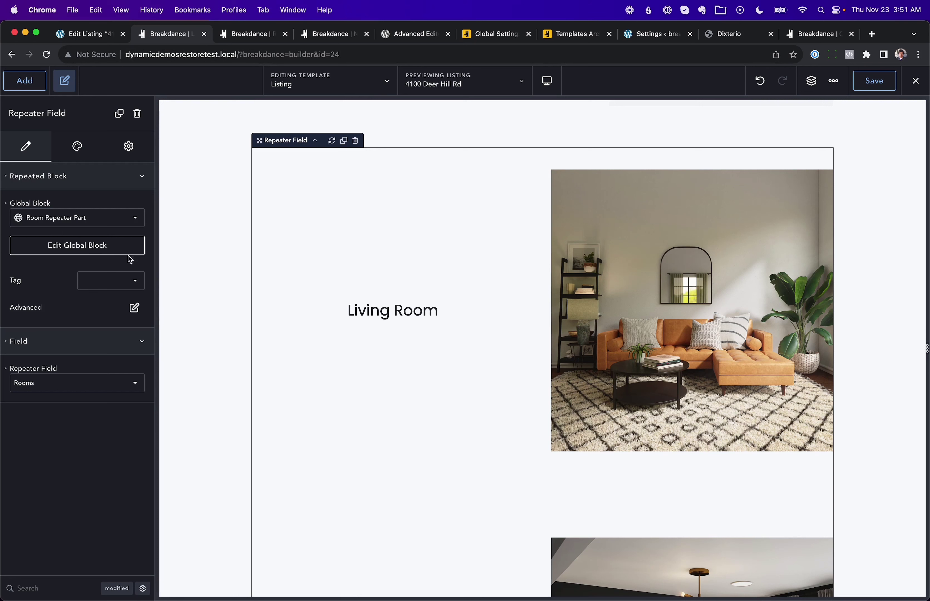
click(134, 308)
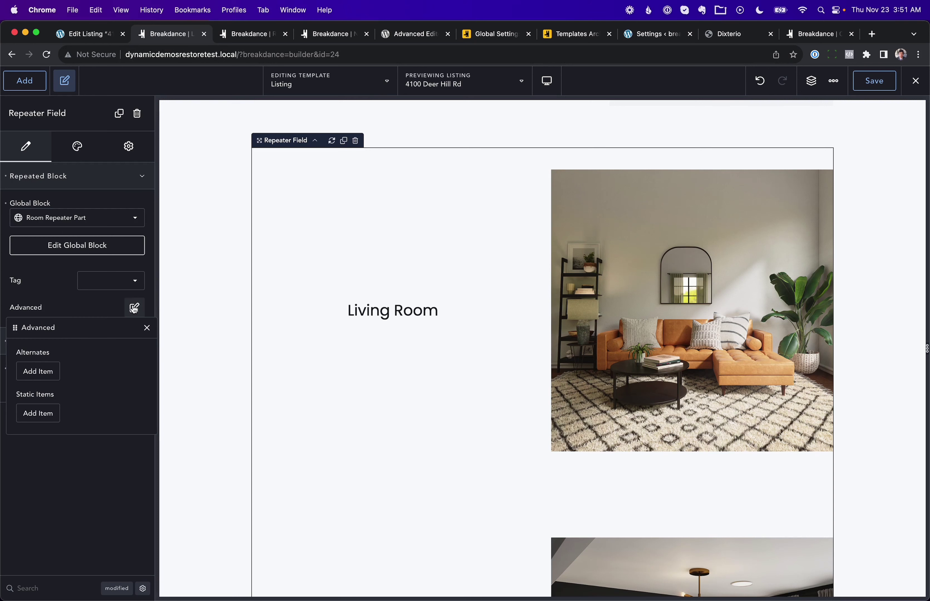
click(45, 375)
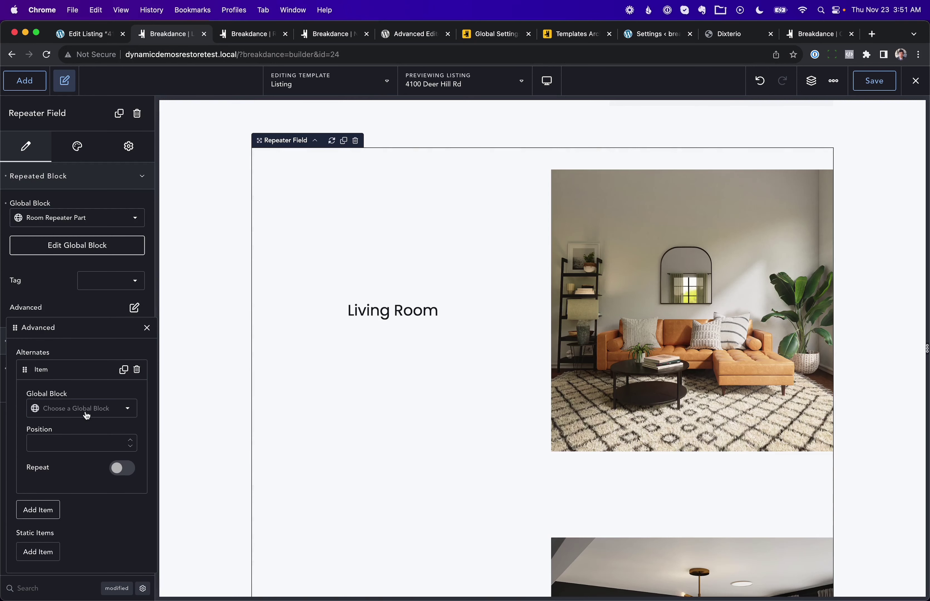
click(86, 414)
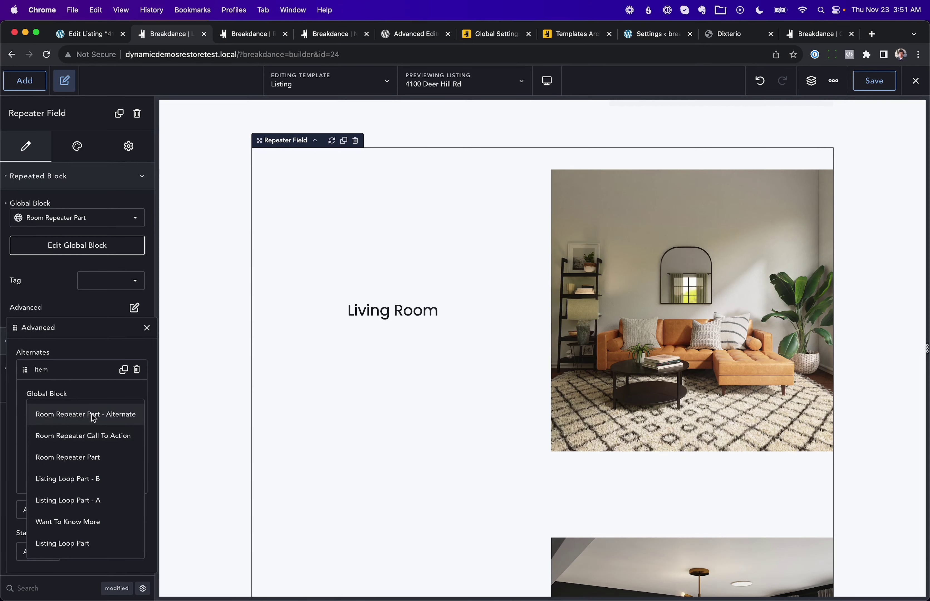
click(94, 415)
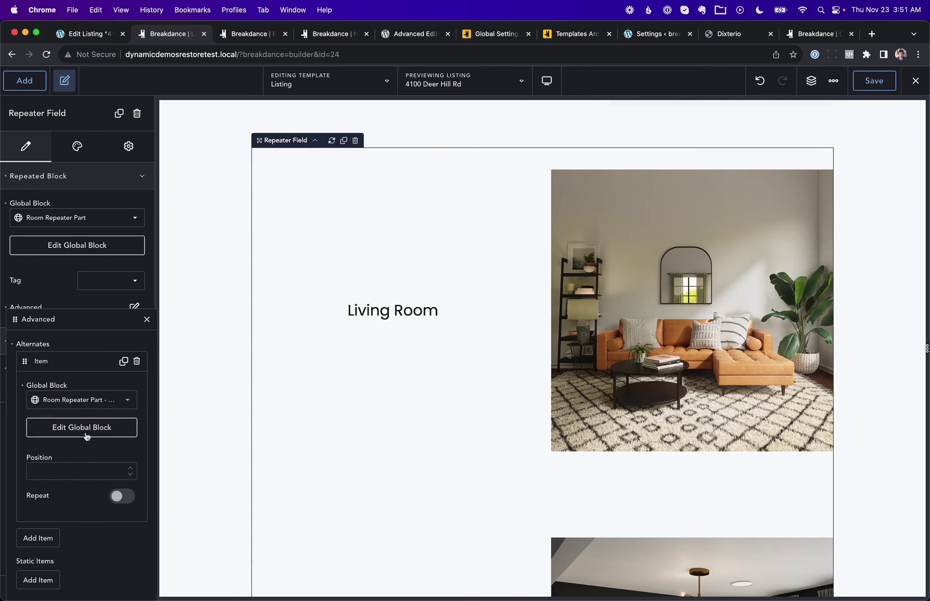
click(80, 472)
text(2)
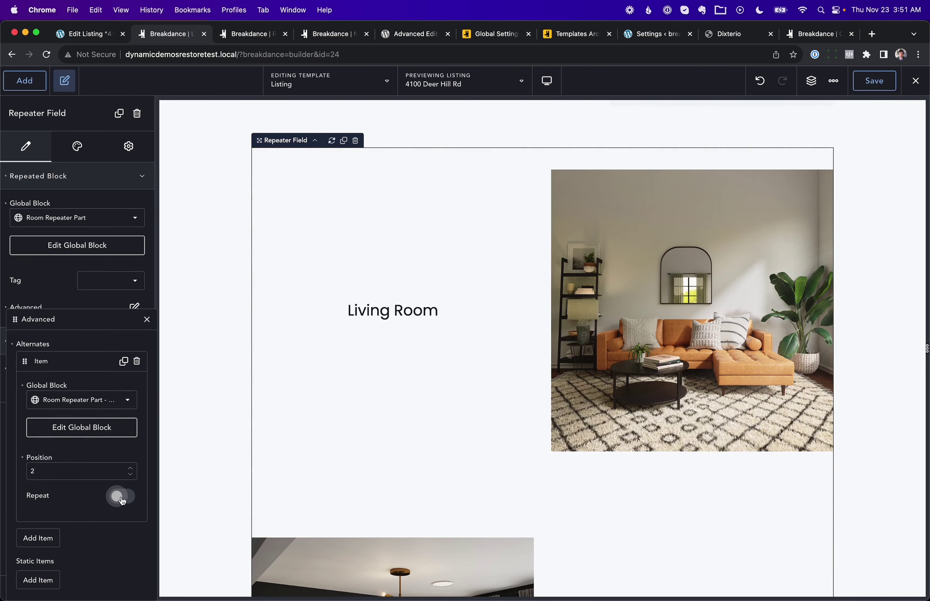
click(121, 499)
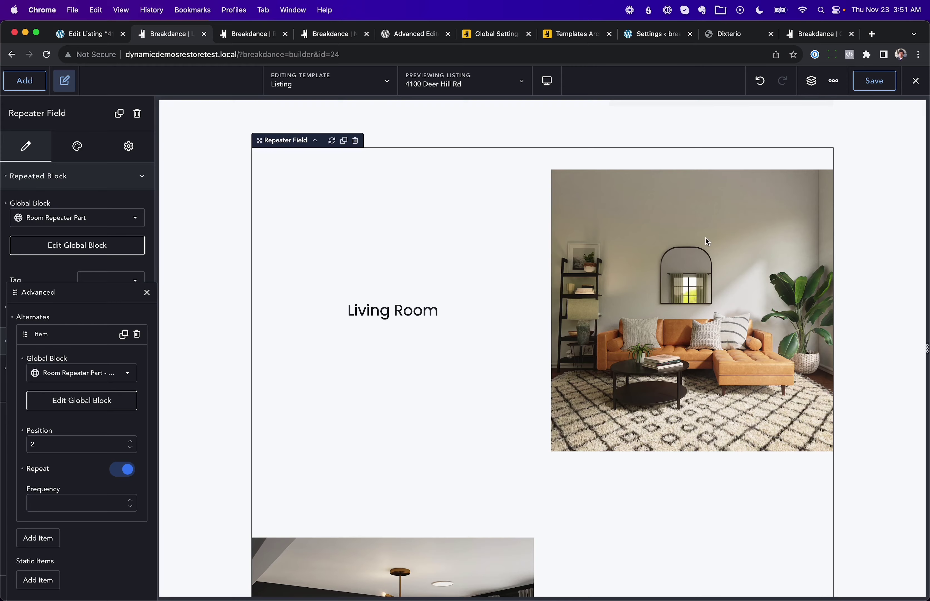
Step: Check the alternating room photos, collapse the Alternates Item, and go to the Room Repeater Call To Action editor
scroll(708, 241, down, 5)
scroll(481, 320, down, 10)
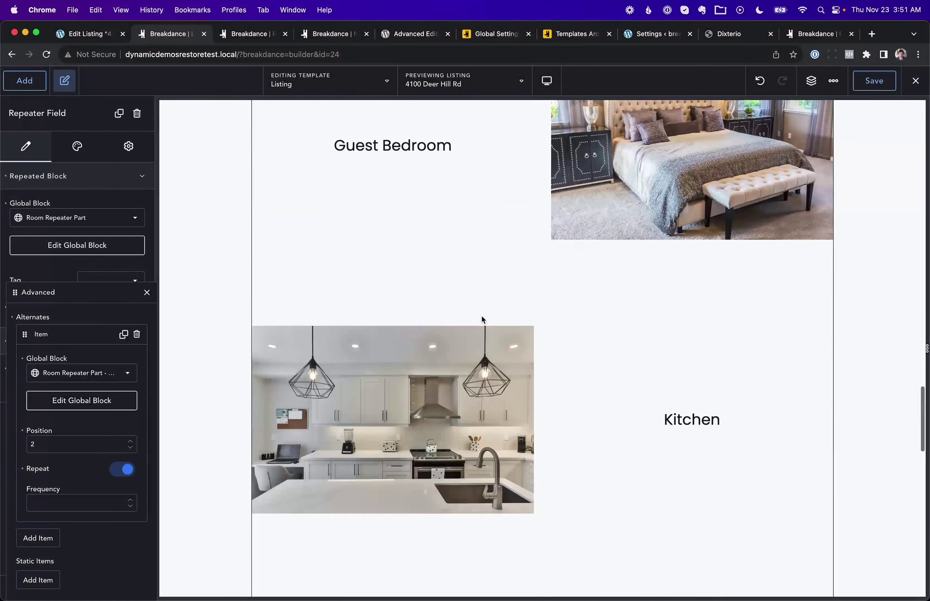
scroll(482, 317, down, 15)
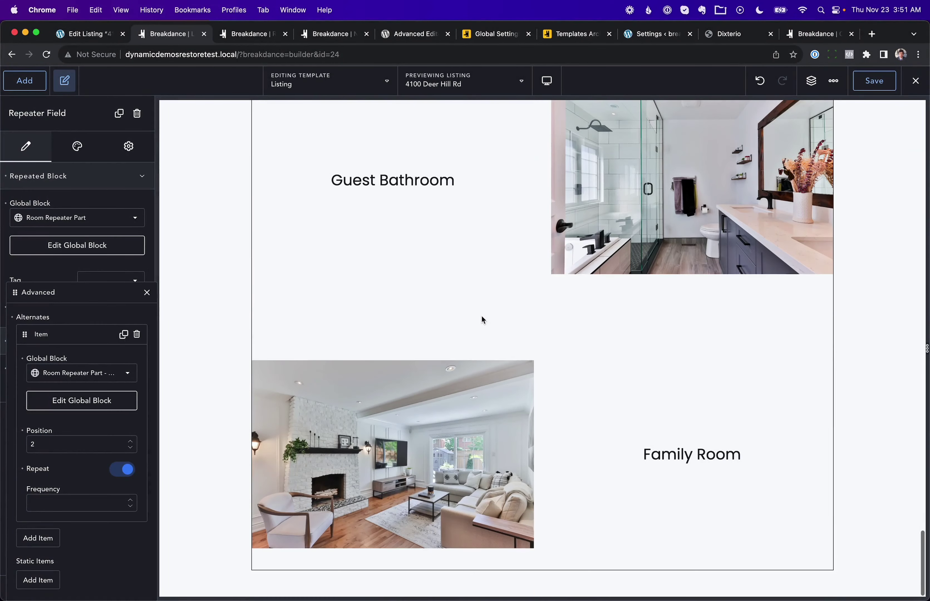
scroll(481, 316, up, 10)
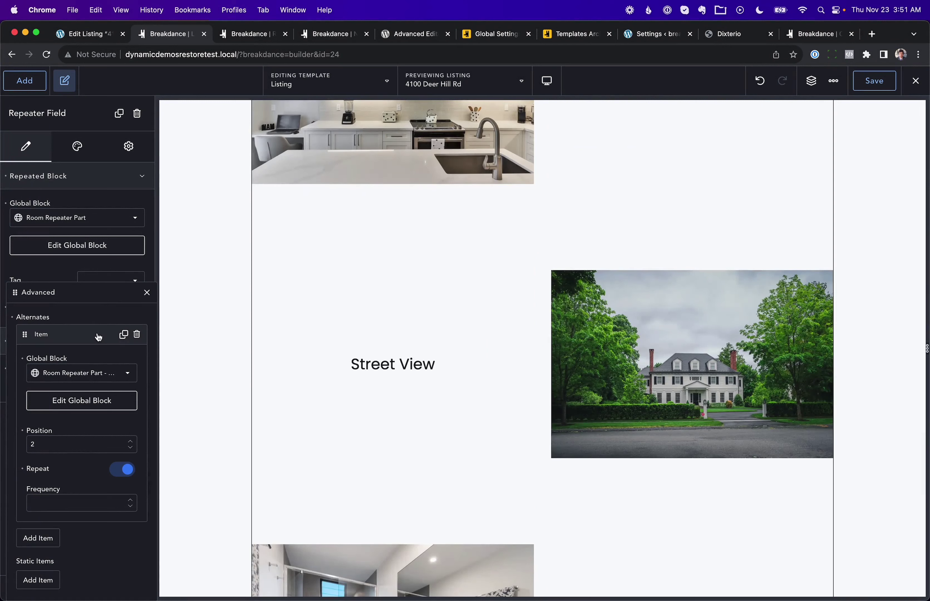
click(98, 338)
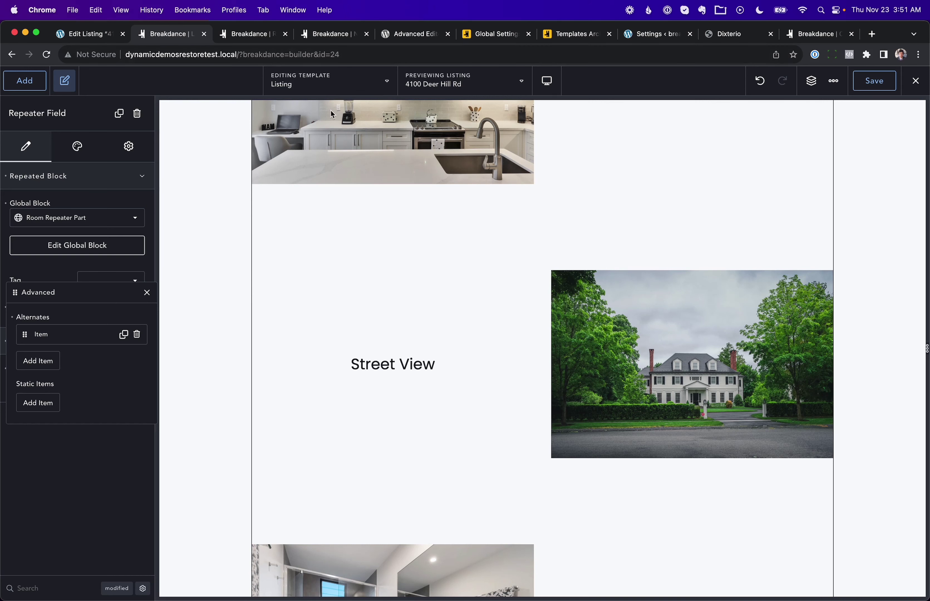
click(259, 35)
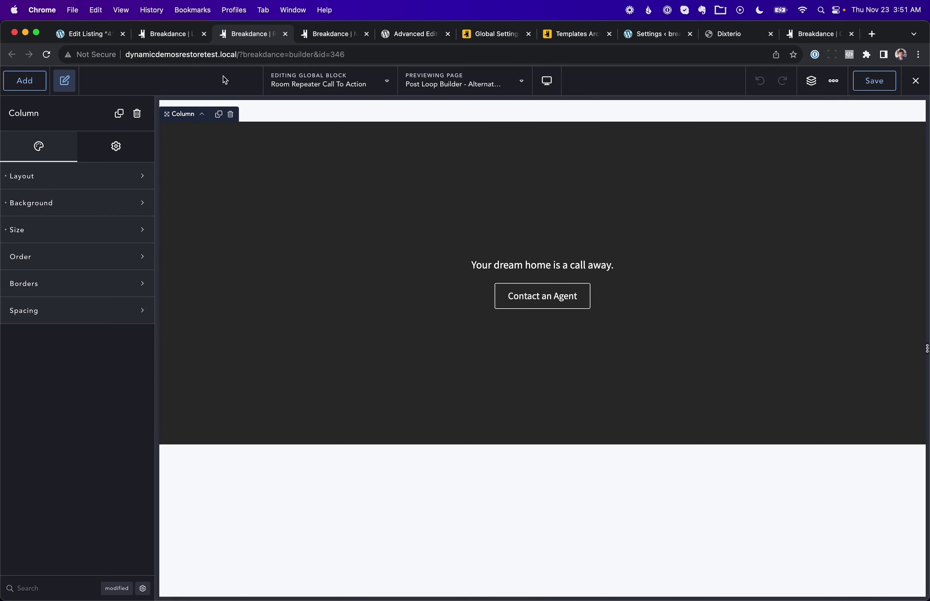
Step: Add a static item using Room Repeater Call To Action at position 4
click(178, 34)
click(446, 312)
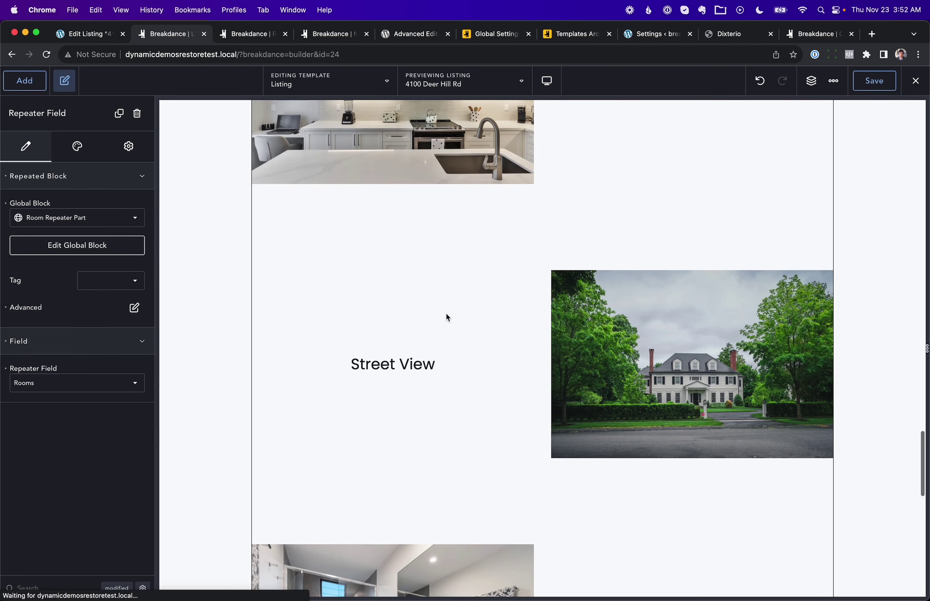
scroll(445, 312, down, 3)
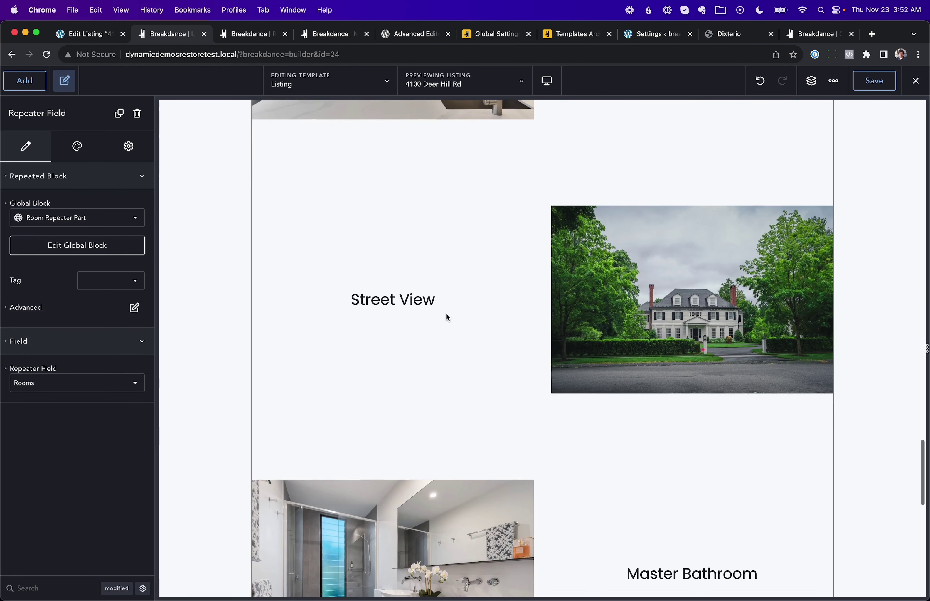
click(134, 308)
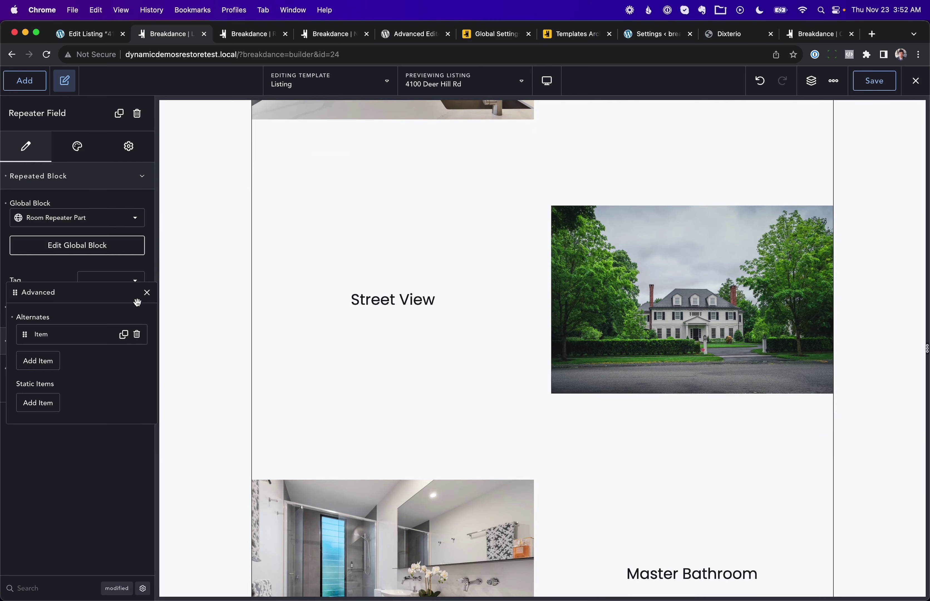
click(46, 403)
click(78, 438)
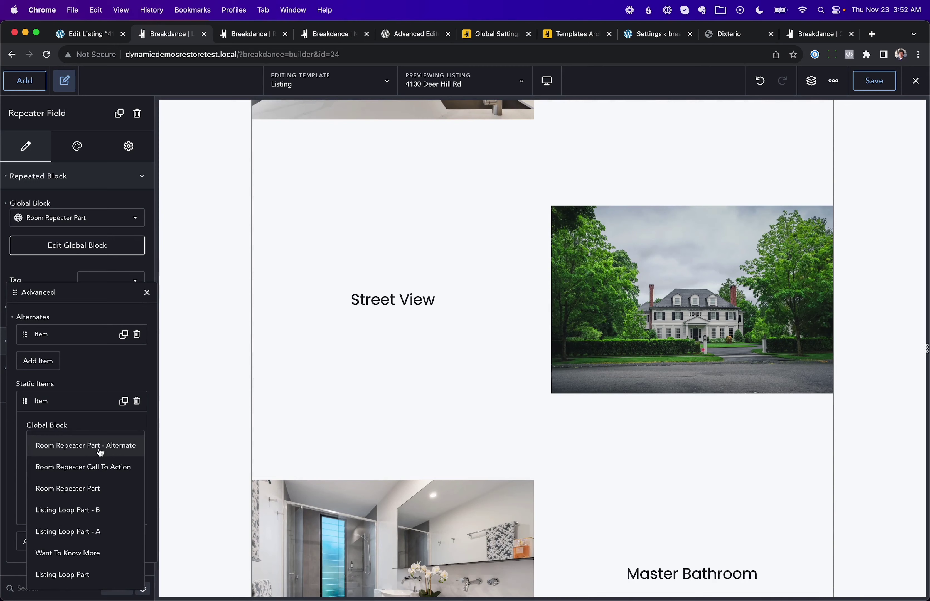
click(67, 471)
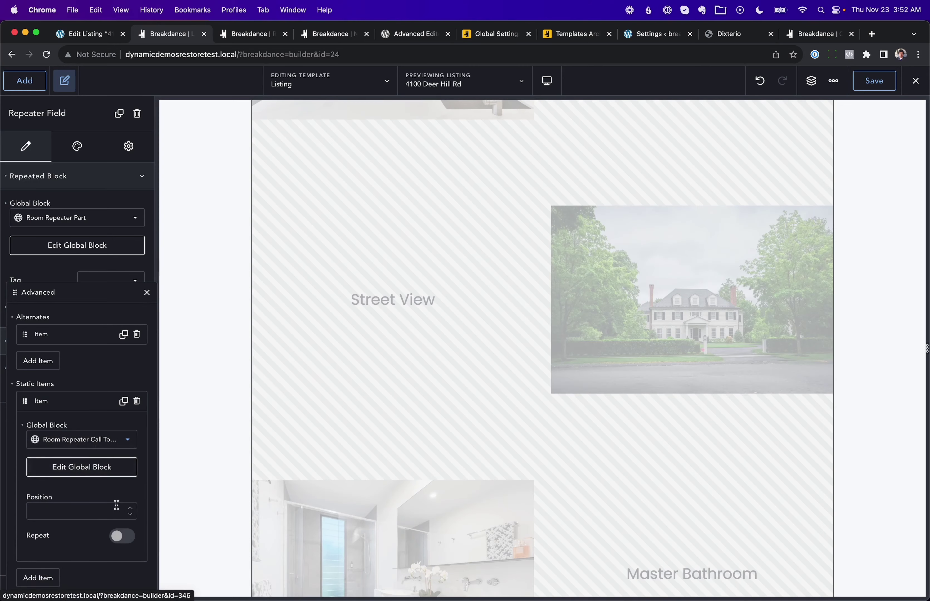
click(95, 512)
text(4)
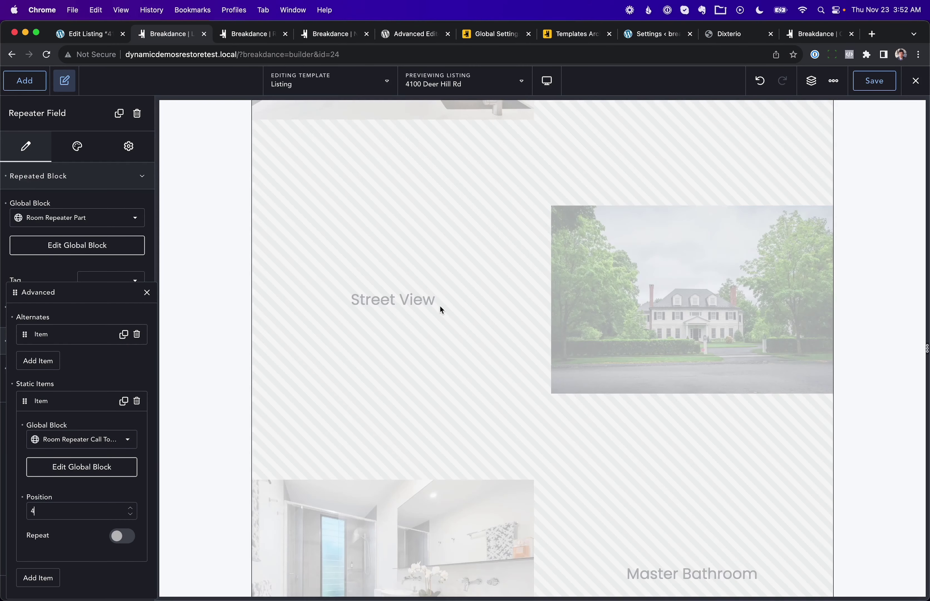
Step: Scroll the listing to confirm the Call To Action appears as the fourth item
scroll(439, 305, down, 20)
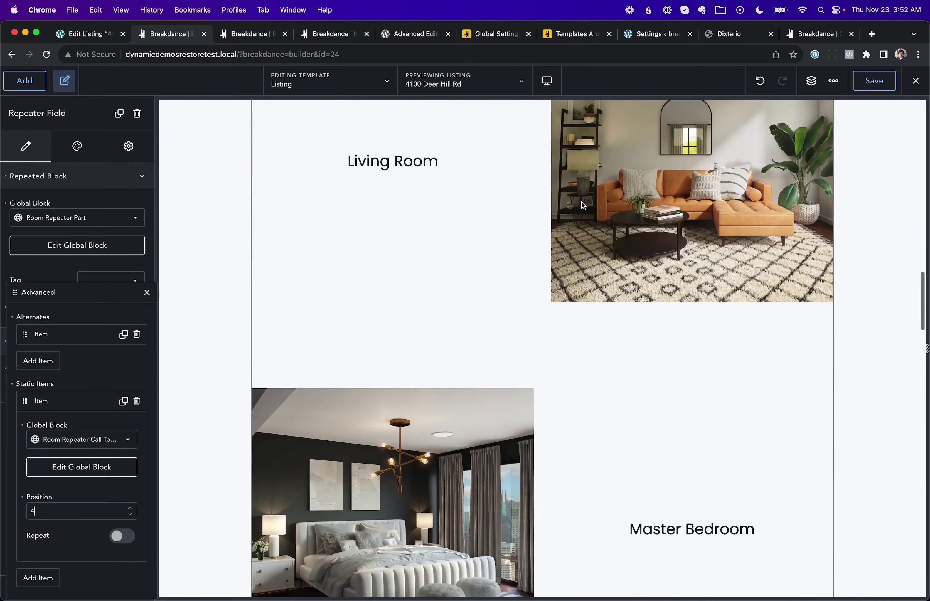
scroll(633, 332, down, 10)
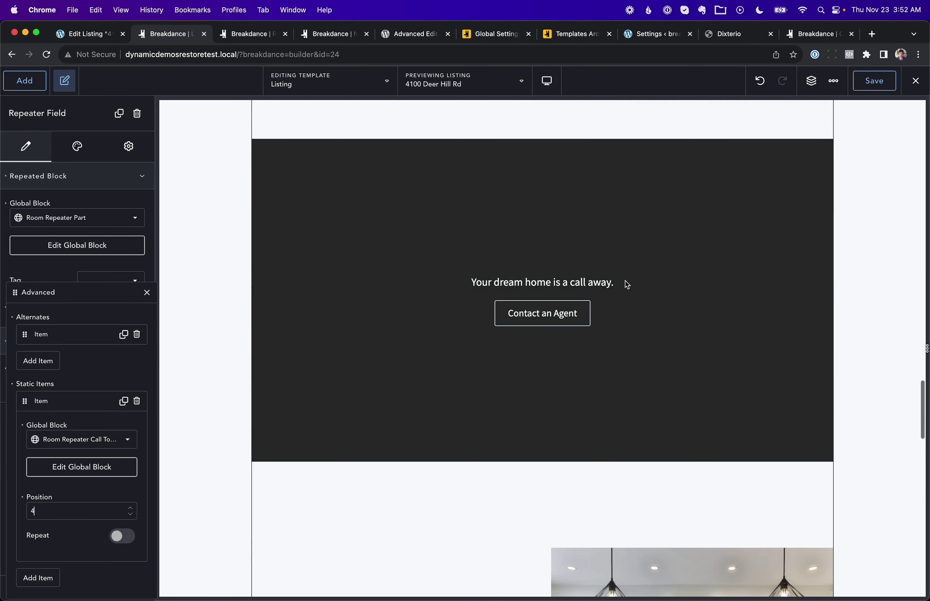
scroll(635, 313, down, 15)
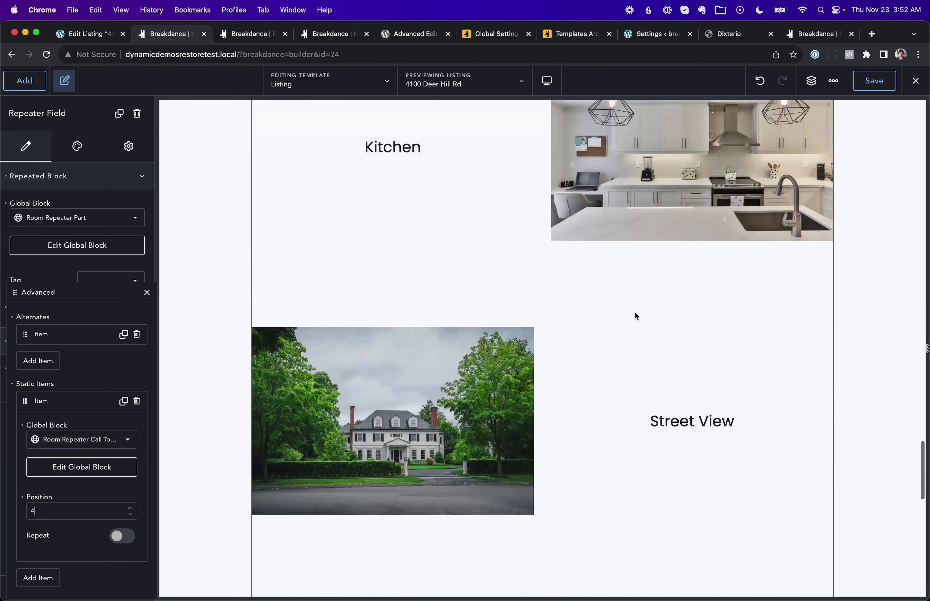
scroll(634, 312, up, 12)
scroll(634, 312, up, 20)
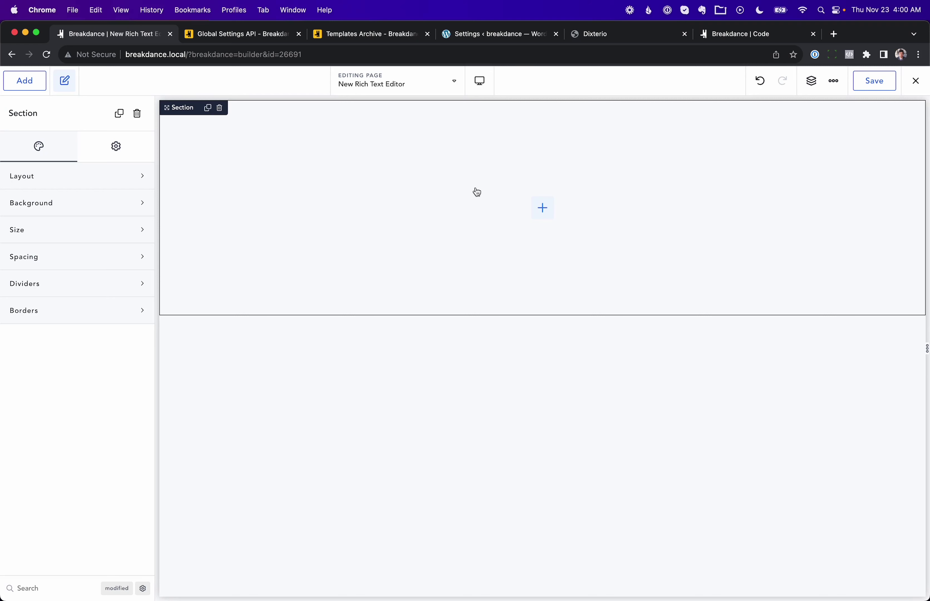
Step: Add a Rich Text element found by searching 'rich' and open its content in the full editor
click(33, 80)
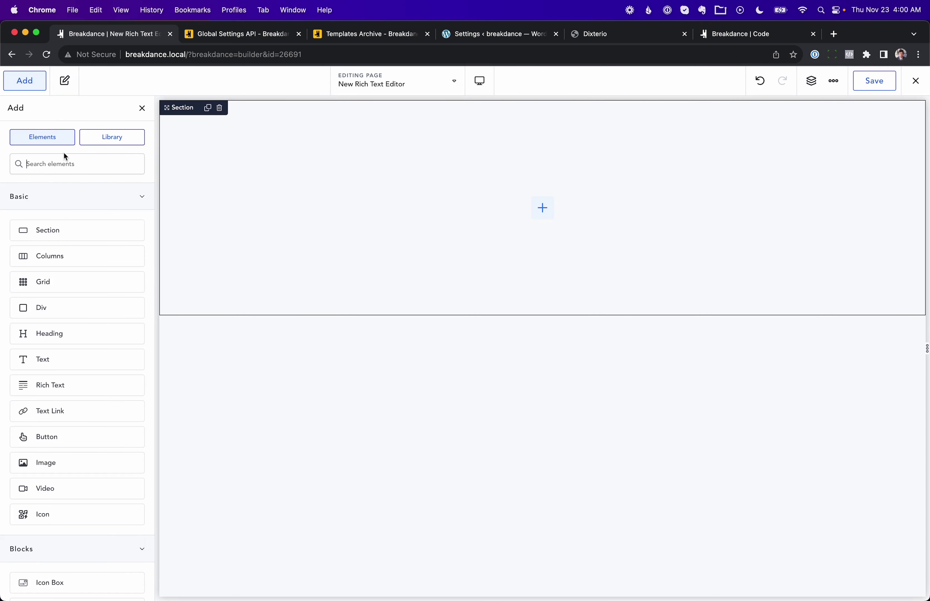
text(rich)
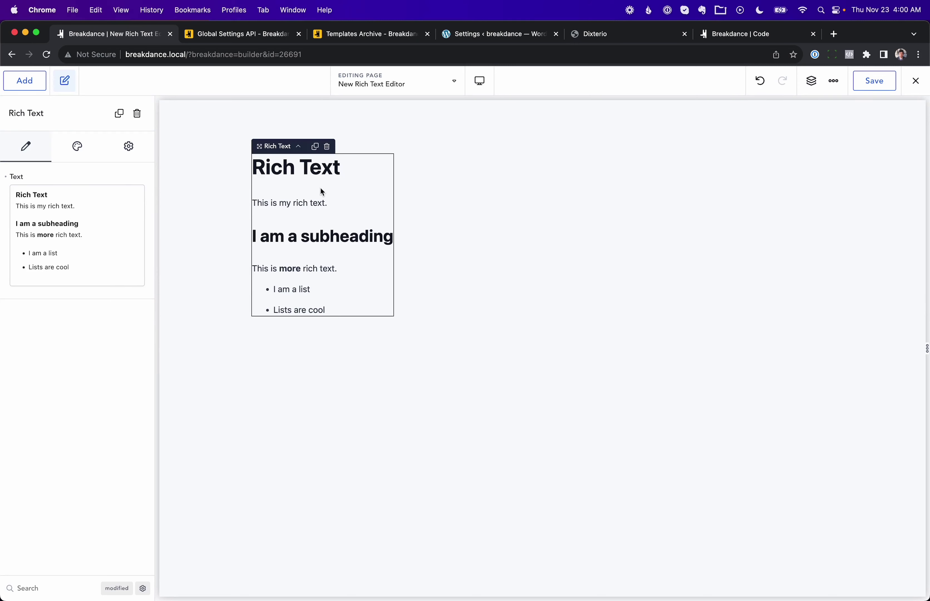
click(111, 217)
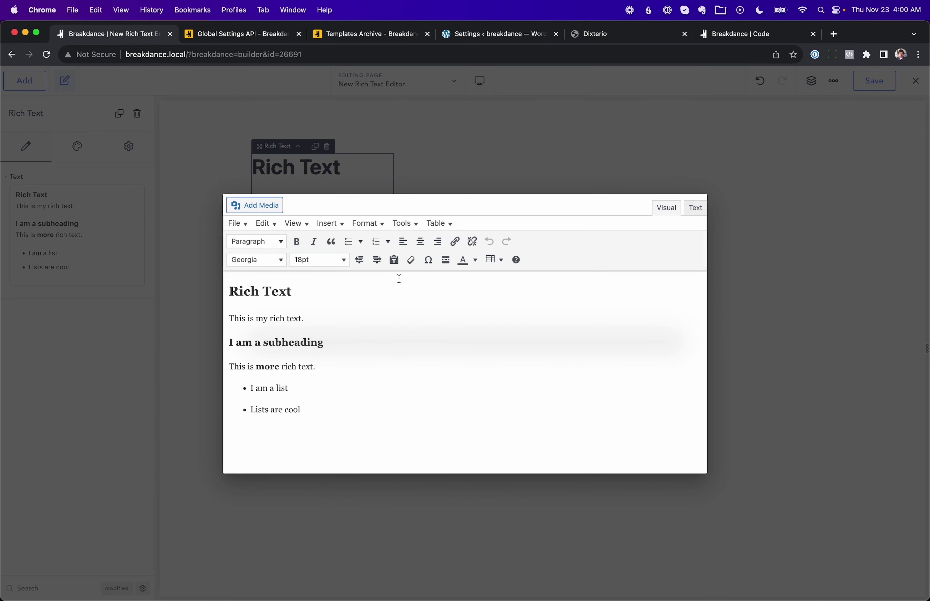
click(400, 317)
Step: Browse the Format and Insert menus of the rich text editor
click(367, 225)
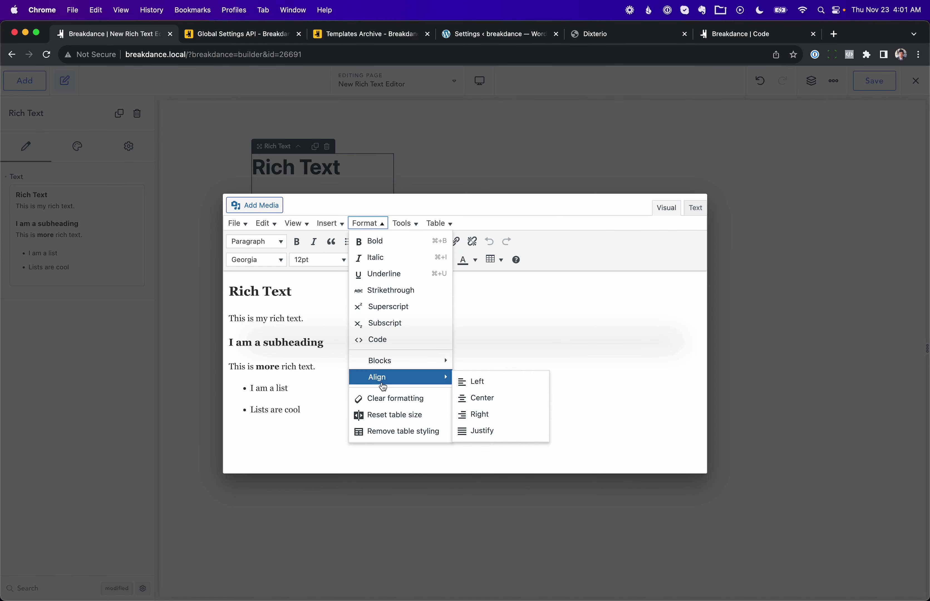
mouse_move(407, 223)
mouse_move(331, 223)
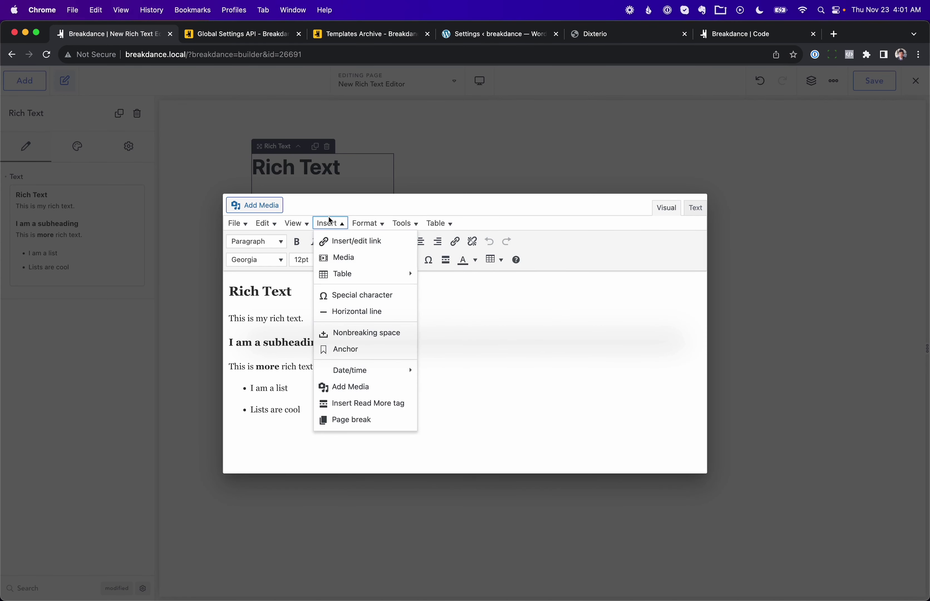
mouse_move(349, 278)
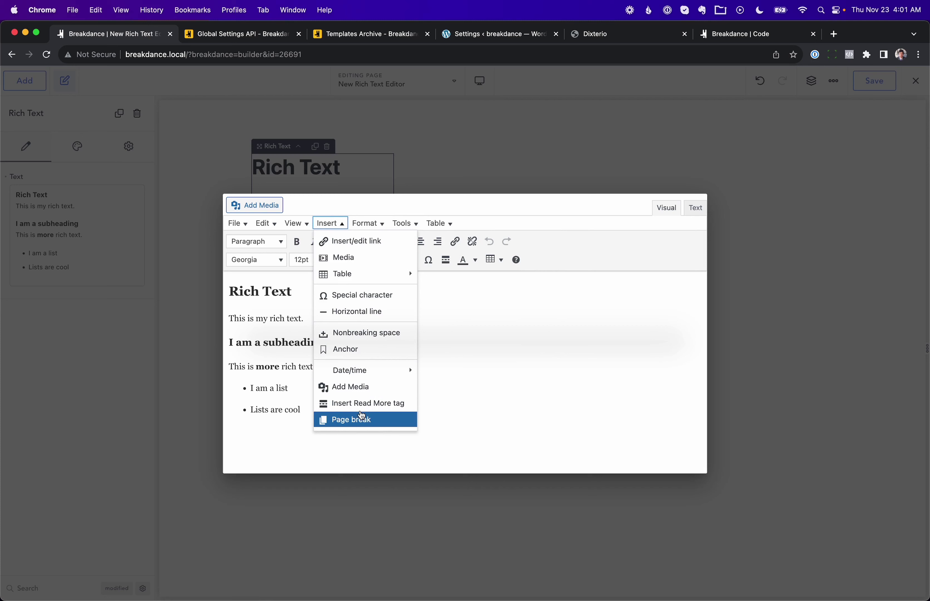
click(261, 305)
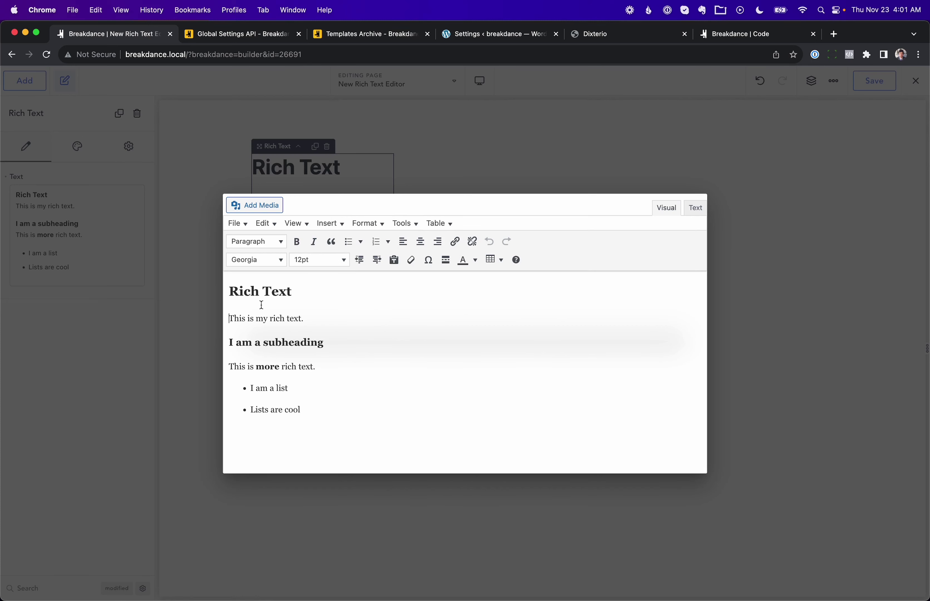
click(378, 296)
Step: View the content's HTML in the Text tab, return to Visual, and close with Escape
click(695, 208)
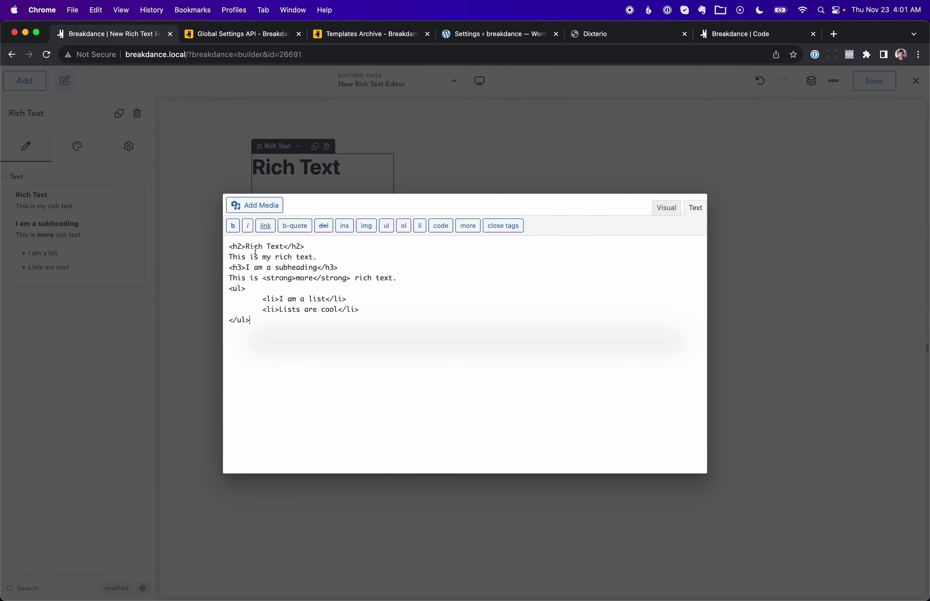
click(393, 279)
click(666, 211)
key(Escape)
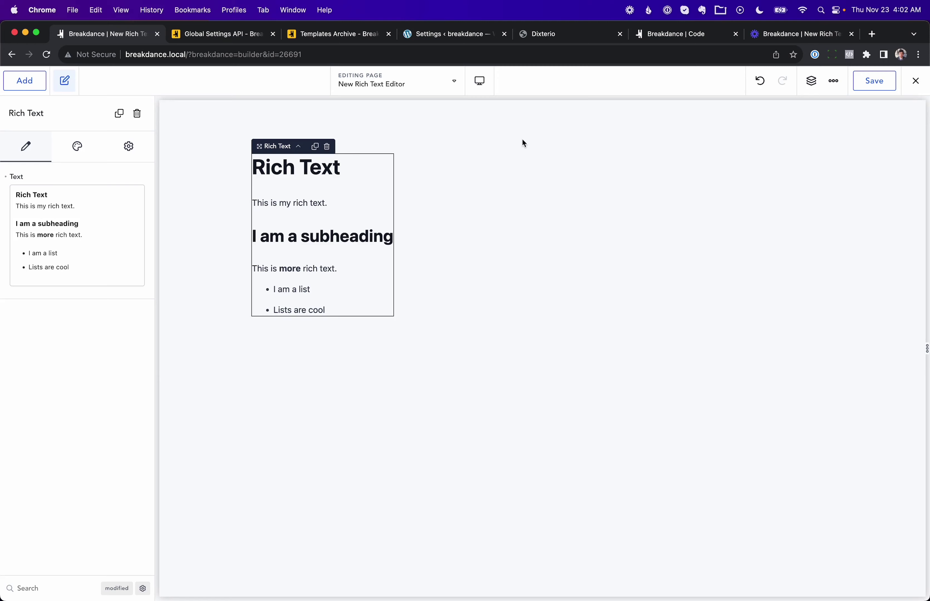
Step: Turn off 'Prefer TinyMCE For Rich Text' in Preferences and reopen the Rich Text content inline
click(834, 84)
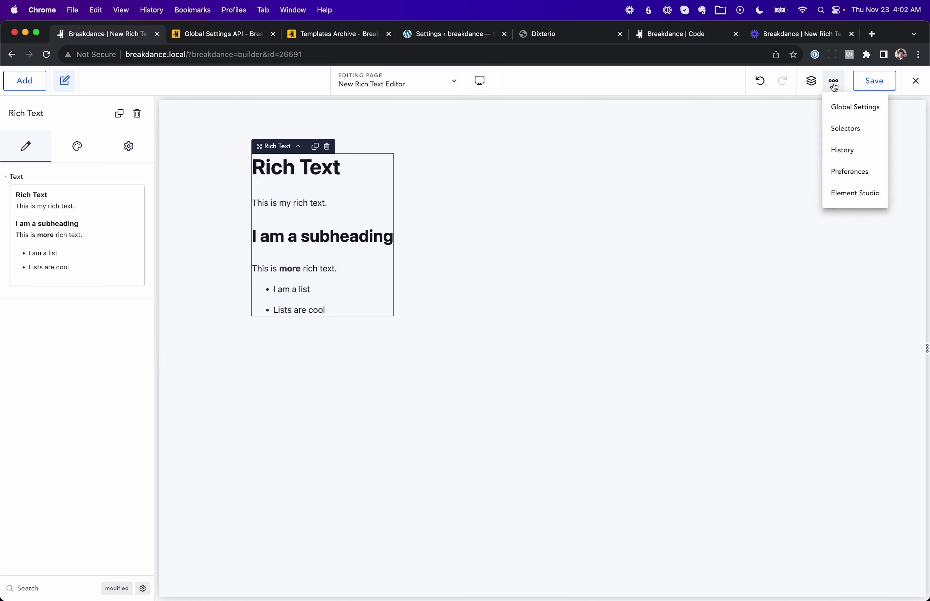
click(859, 172)
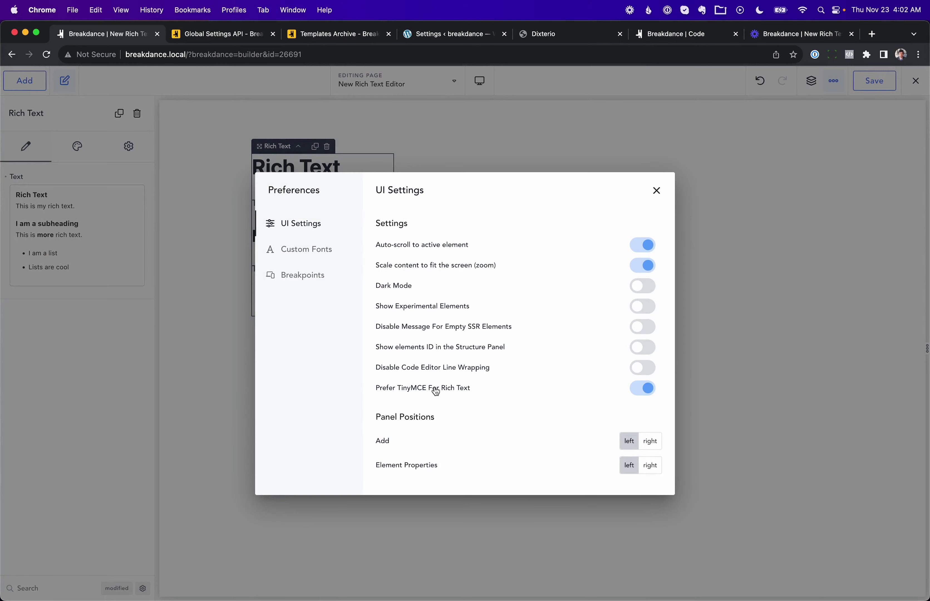
click(634, 383)
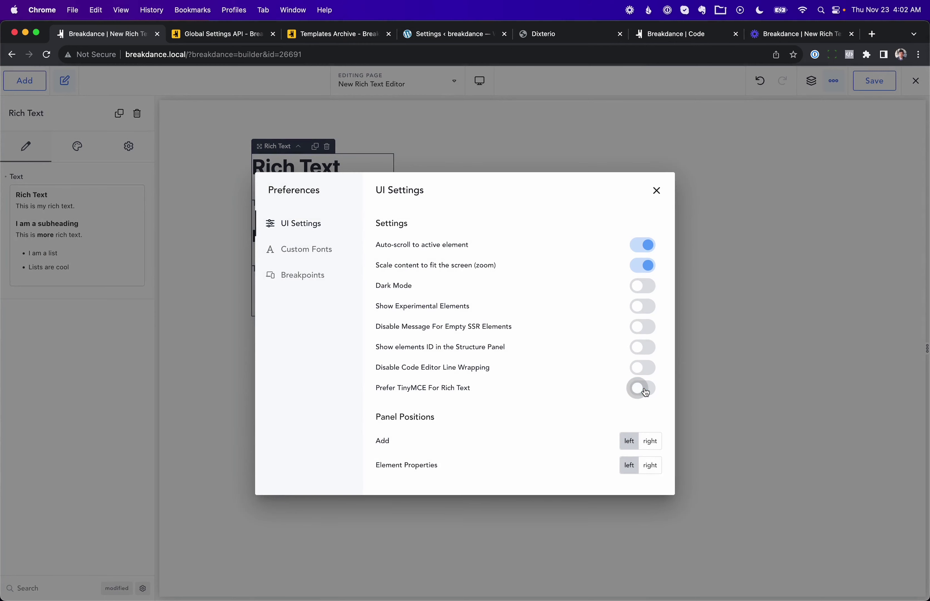
click(720, 309)
double_click(303, 222)
click(427, 316)
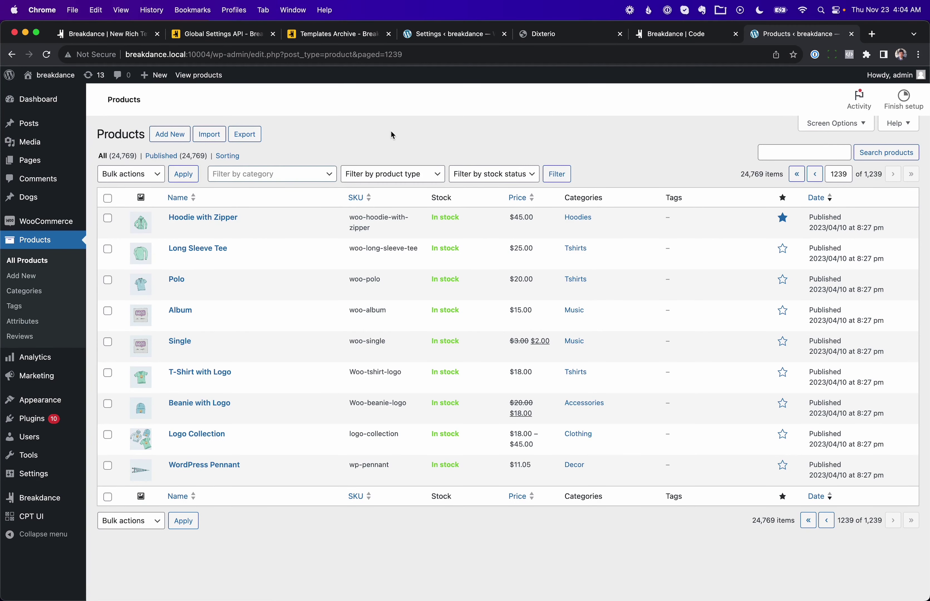
mouse_move(314, 281)
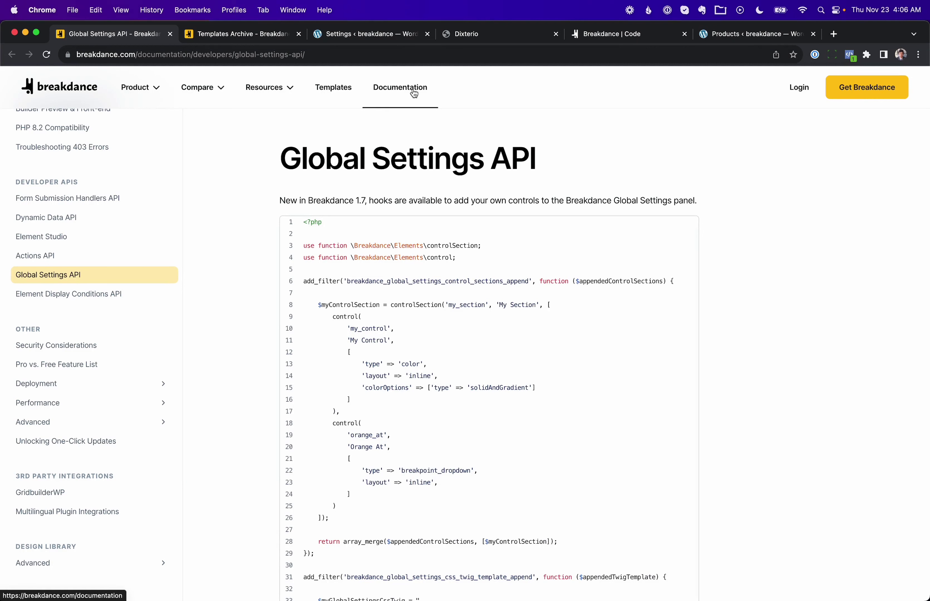
Step: Expand the WooCommerce First Steps and Customization groups in the docs sidebar
scroll(108, 179, up, 15)
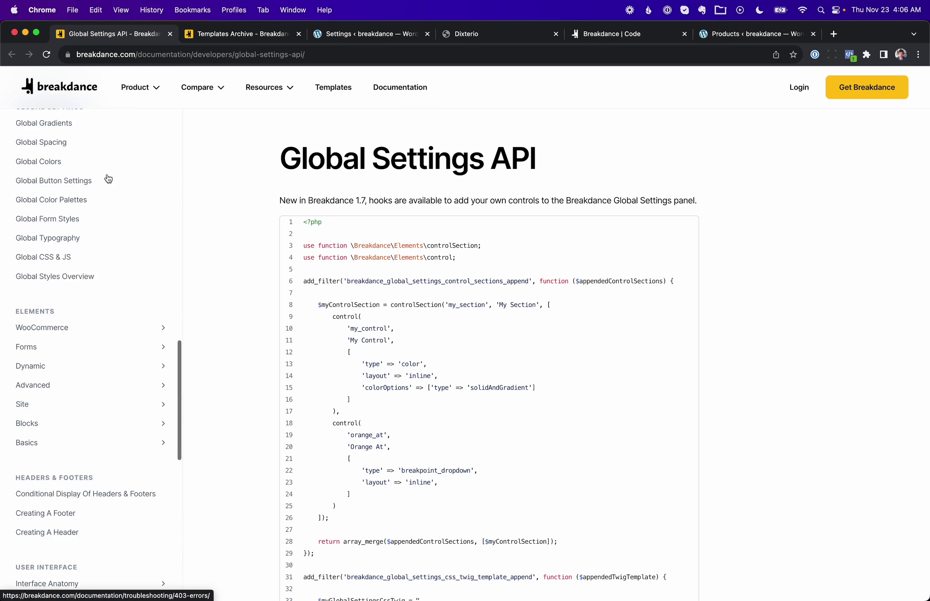
click(154, 294)
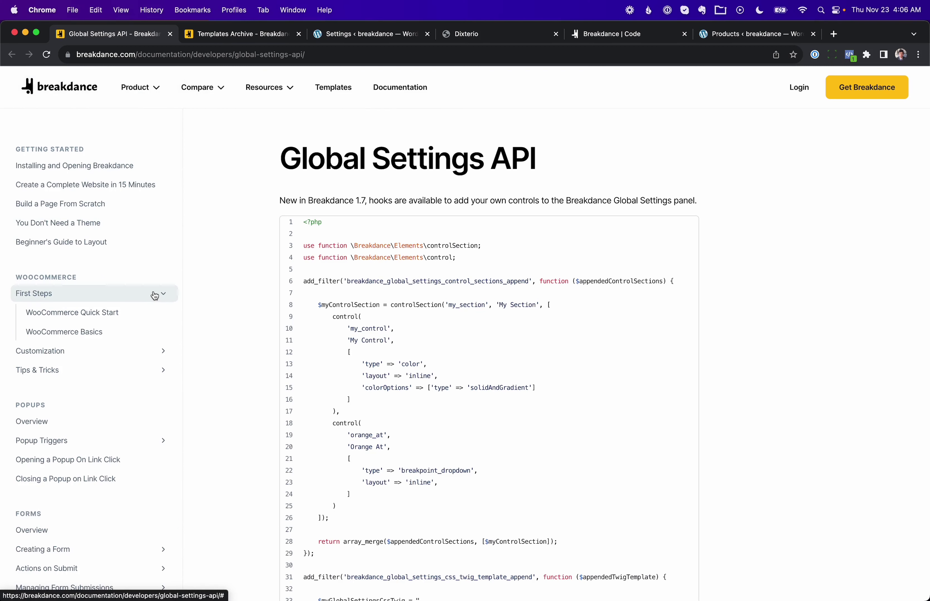
click(148, 350)
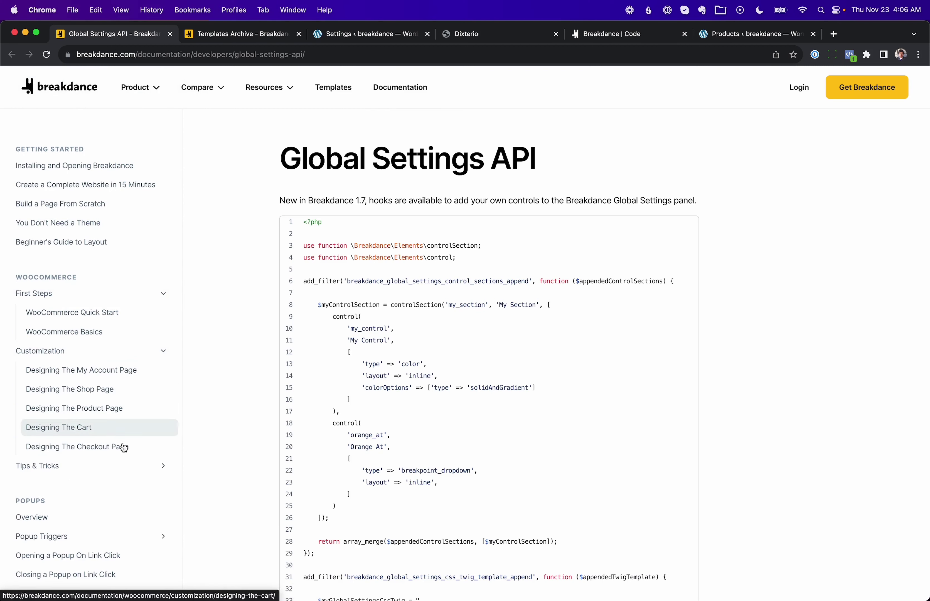
scroll(150, 387, down, 10)
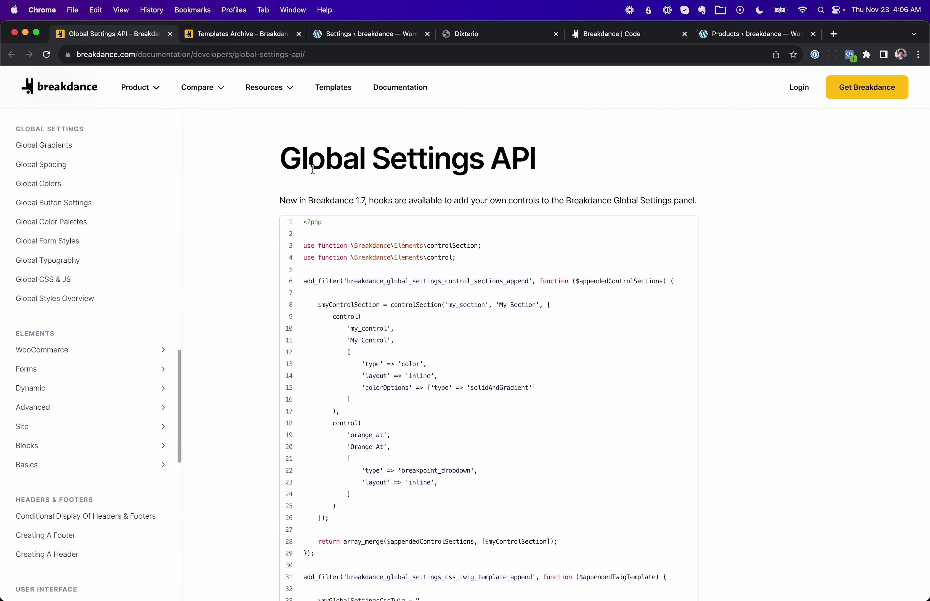
scroll(117, 326, down, 10)
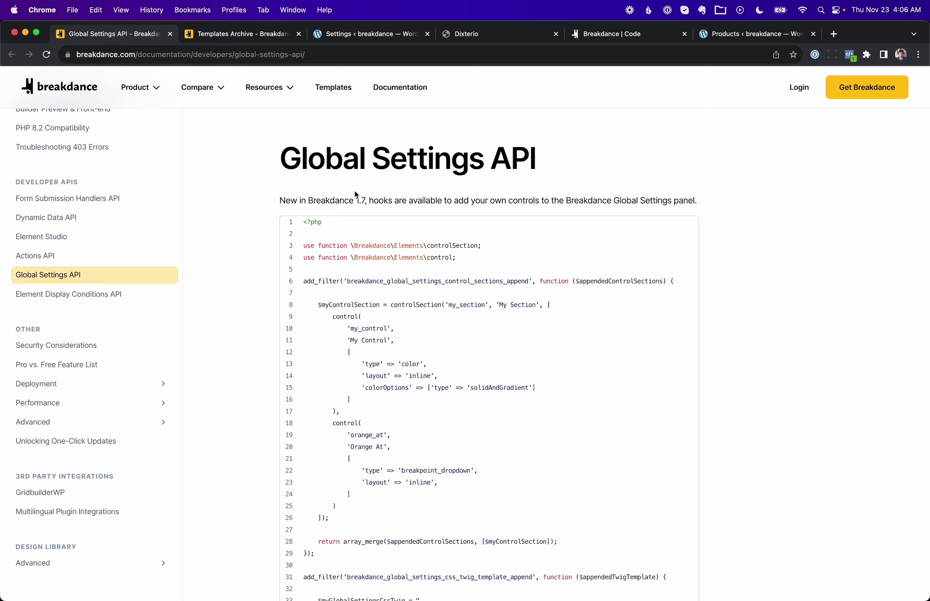
scroll(354, 189, down, 1)
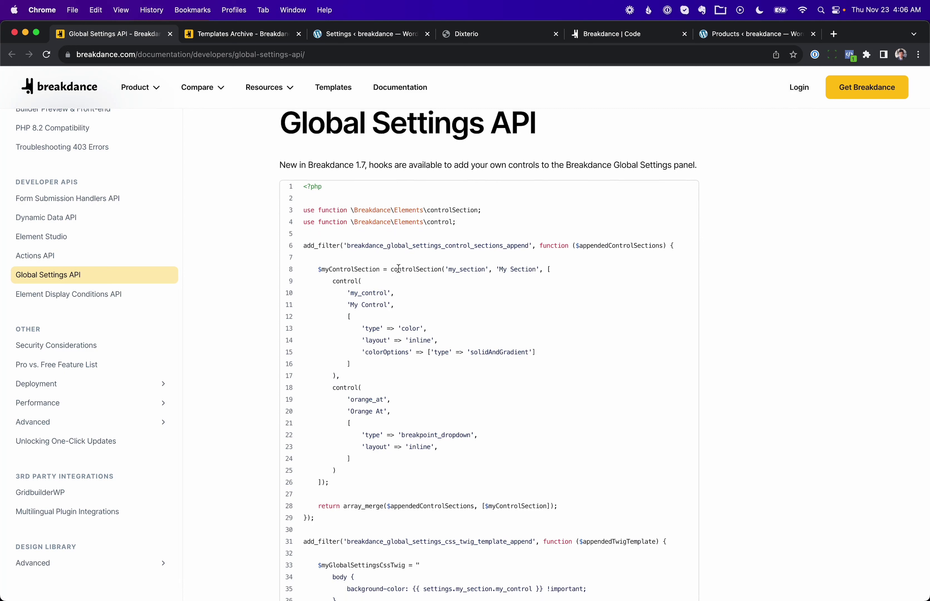
Step: Select the Global Settings API example code and read down to adding custom control sections
drag(390, 269, 364, 484)
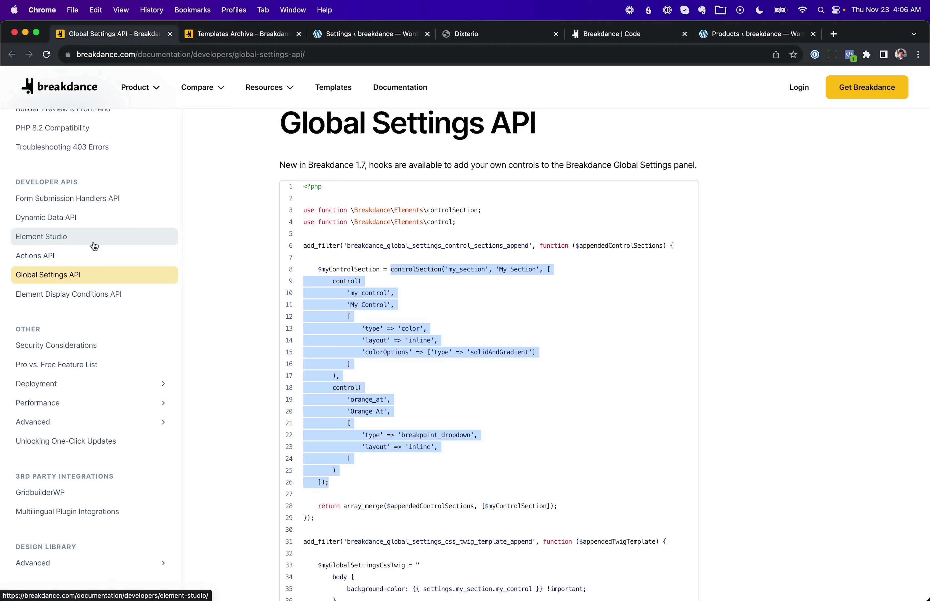
scroll(509, 361, down, 7)
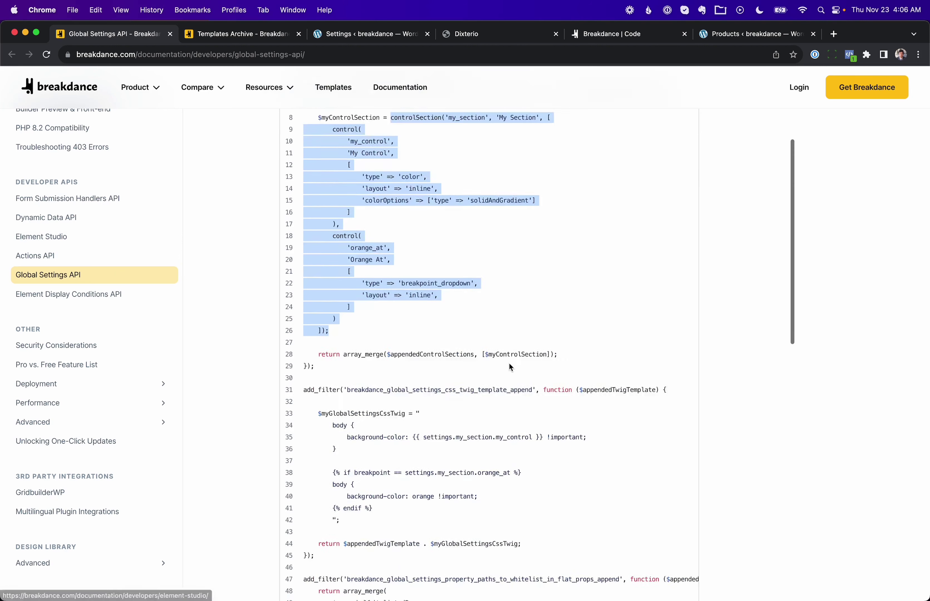
right_click(509, 367)
click(497, 331)
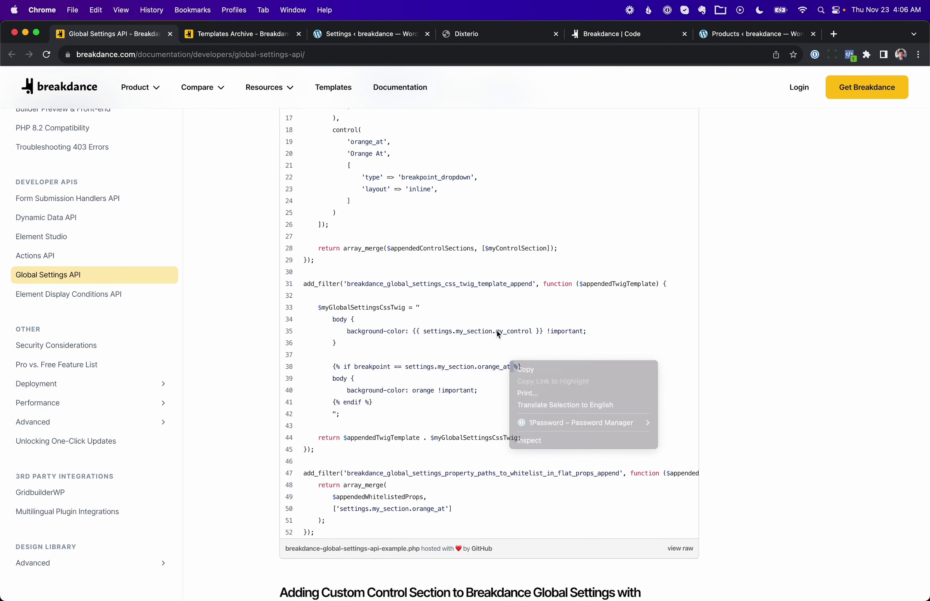
scroll(497, 331, up, 4)
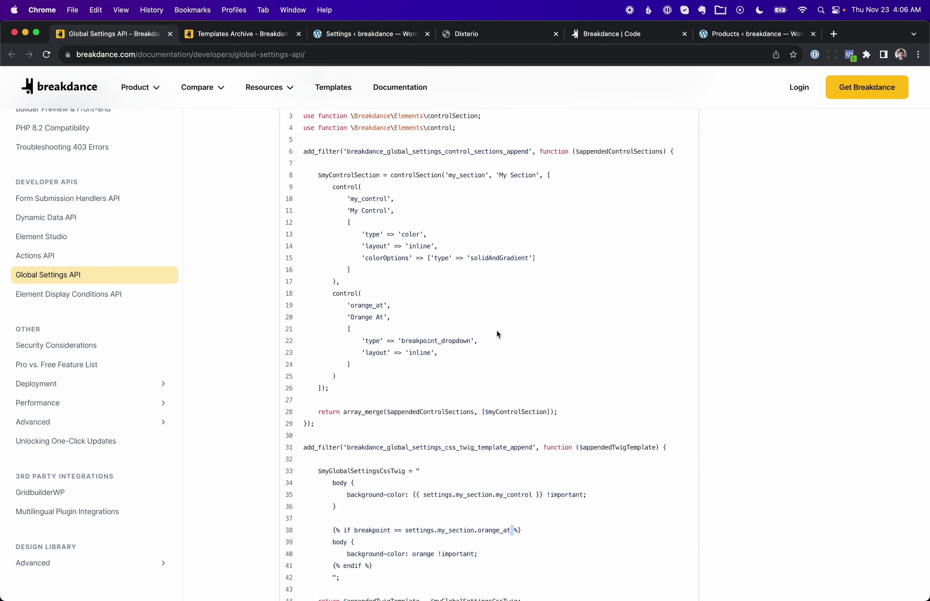
scroll(497, 333, down, 4)
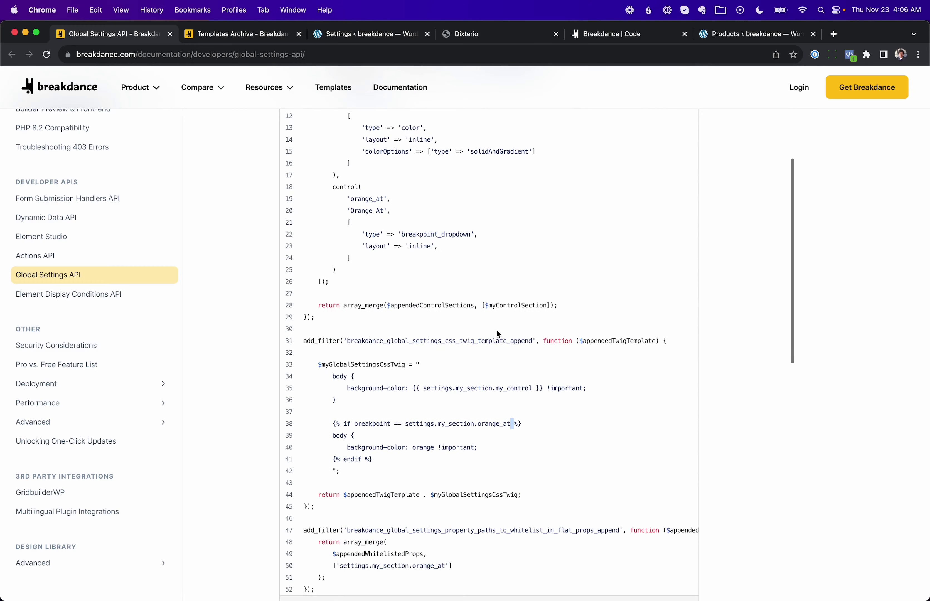
scroll(522, 381, down, 2)
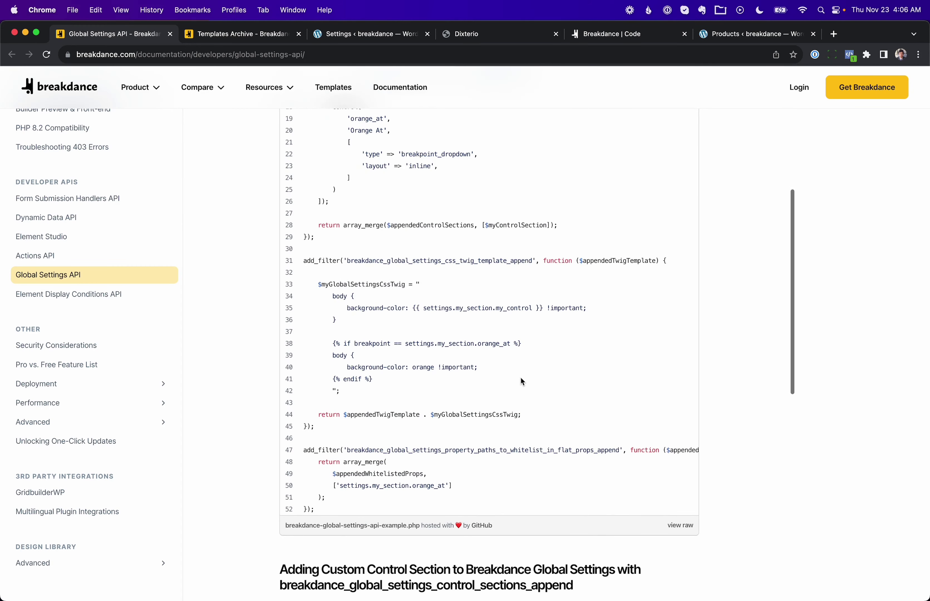
scroll(522, 381, down, 10)
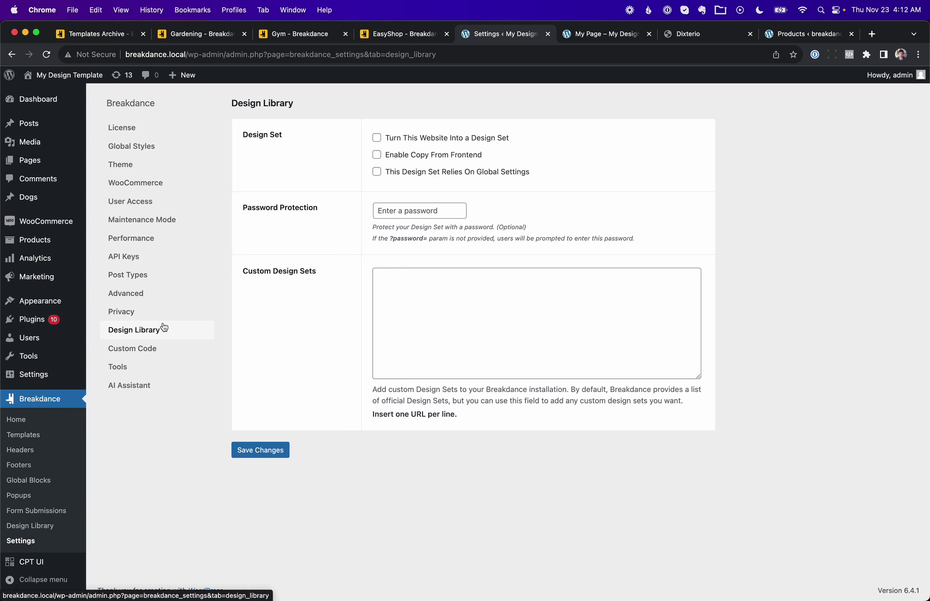
Step: Turn this website into a design set, save, and paste its Shareable URL into Custom Design Sets
click(376, 141)
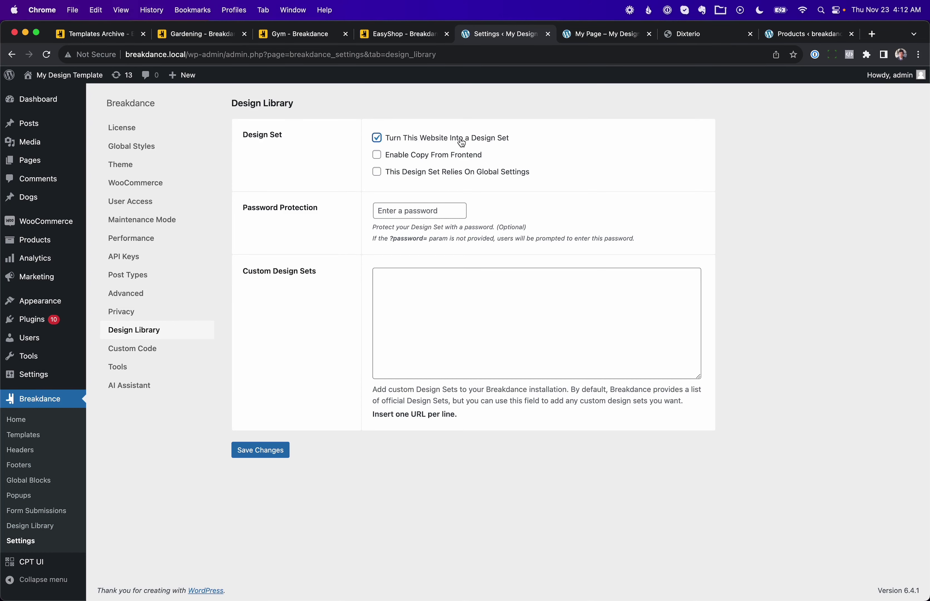
click(266, 450)
click(459, 222)
key(super+c)
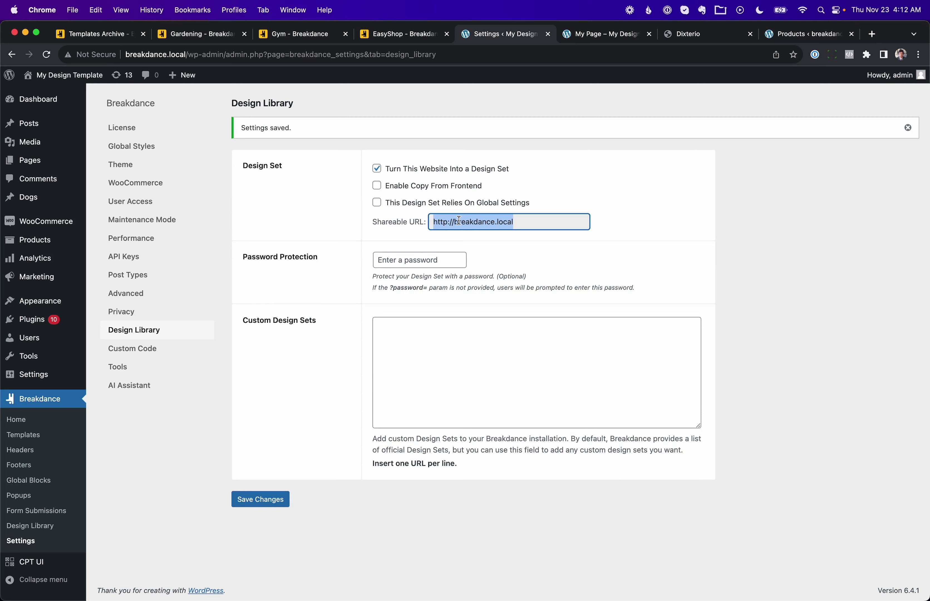
click(403, 348)
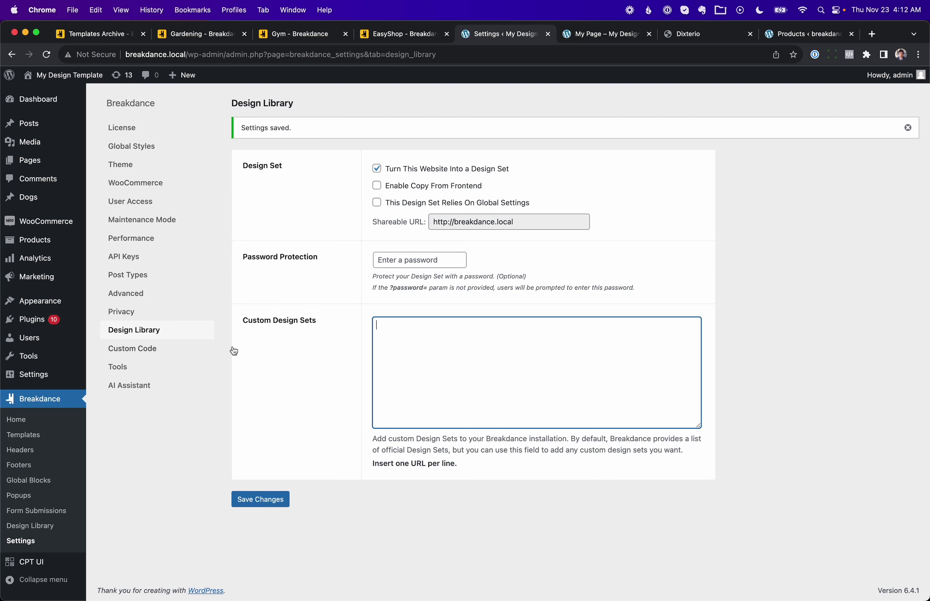
key(super+v)
Step: Enable Copy From Frontend and save the Design Library settings
click(439, 254)
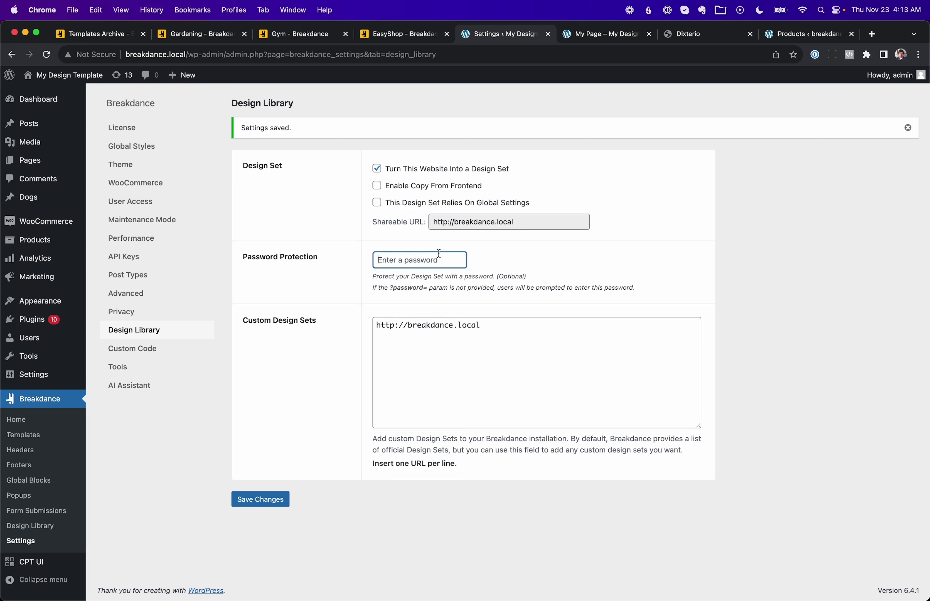
click(516, 355)
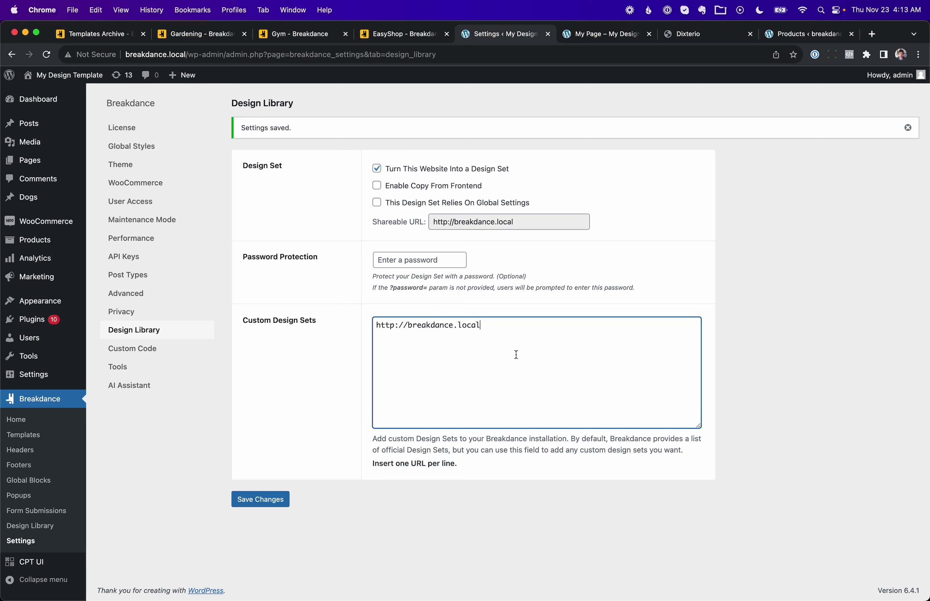
click(456, 187)
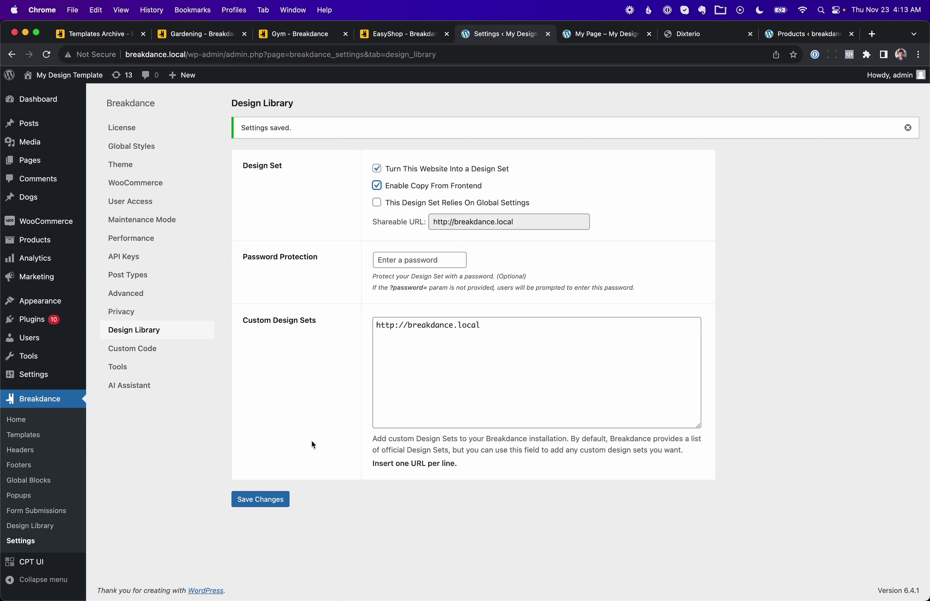
click(276, 501)
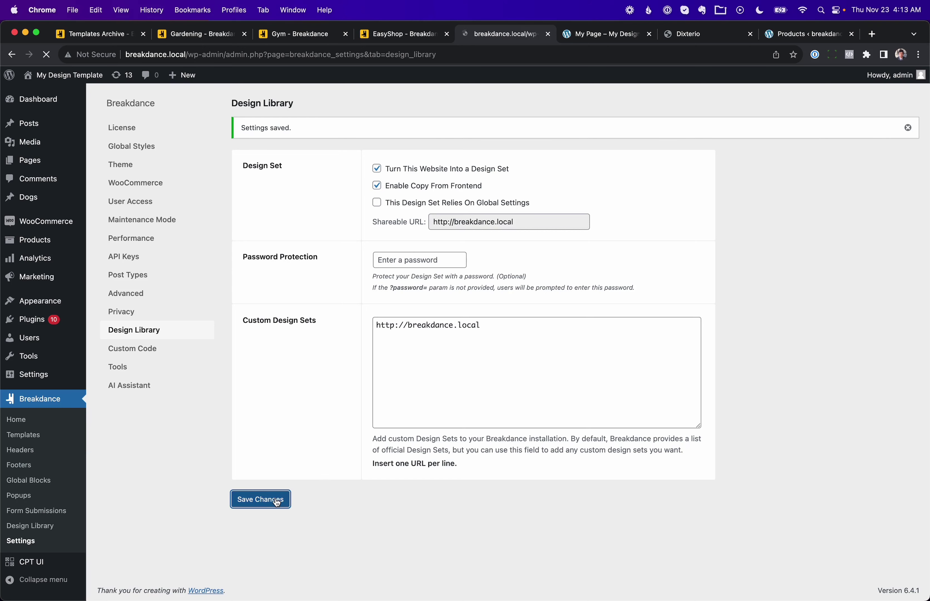
Step: Reload My Page on the site to pick up the new settings
click(597, 35)
click(604, 54)
key(Return)
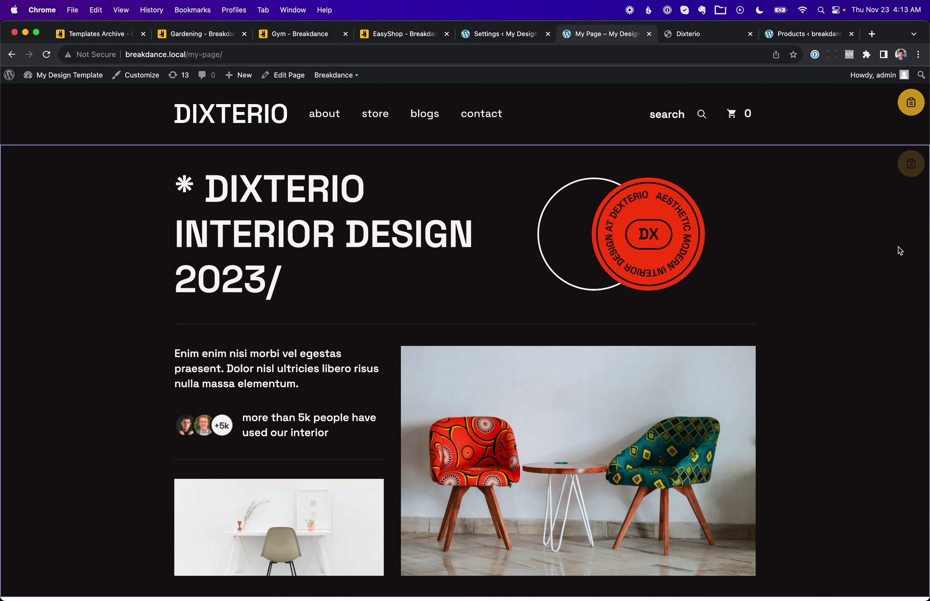
Step: Copy the Dixterio header section's design from My Page, then close My Page
click(908, 112)
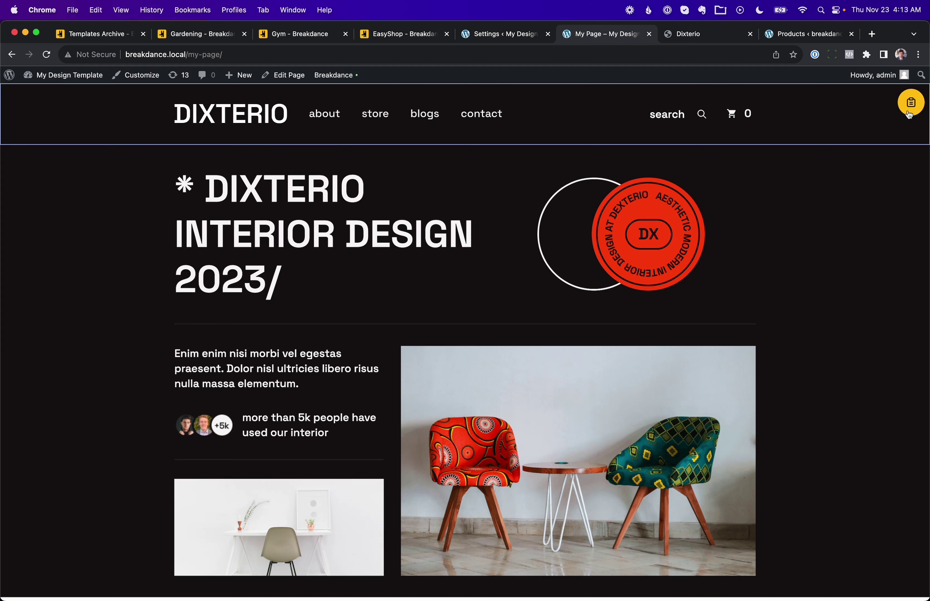
mouse_move(815, 221)
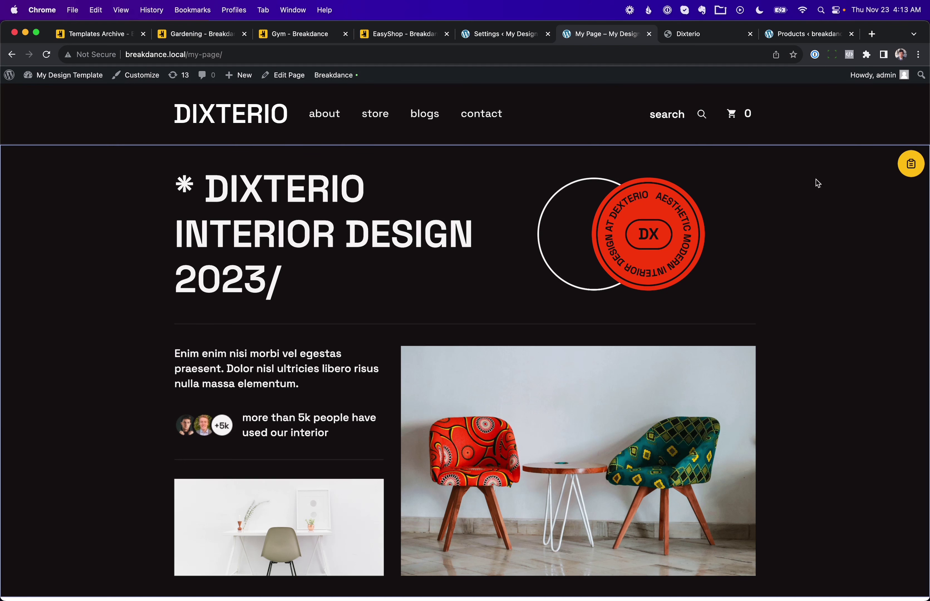
mouse_move(750, 122)
click(650, 34)
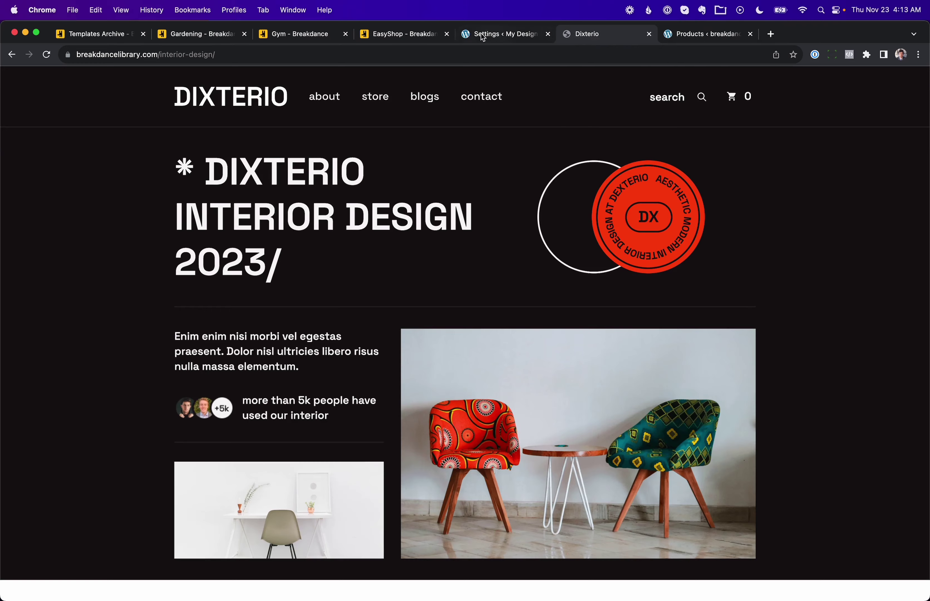
Step: Uncheck Enable Copy From Frontend and give the design set a password
click(483, 35)
click(404, 193)
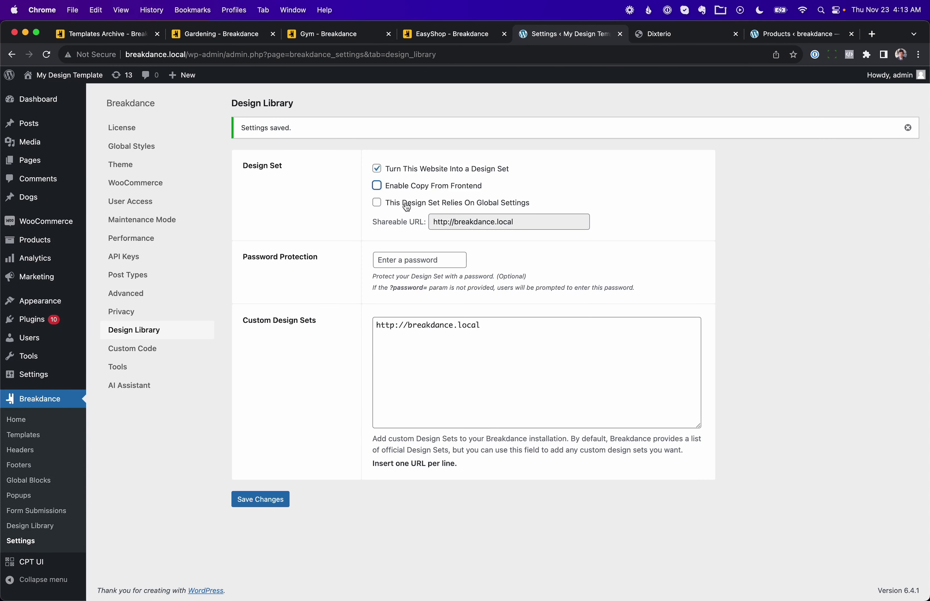
click(419, 258)
text(mypassword123)
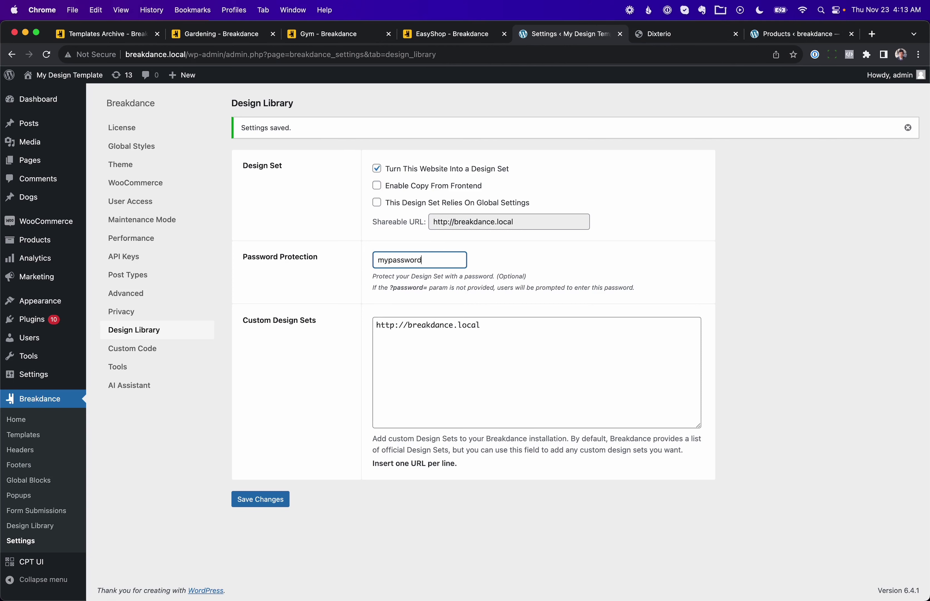
click(251, 499)
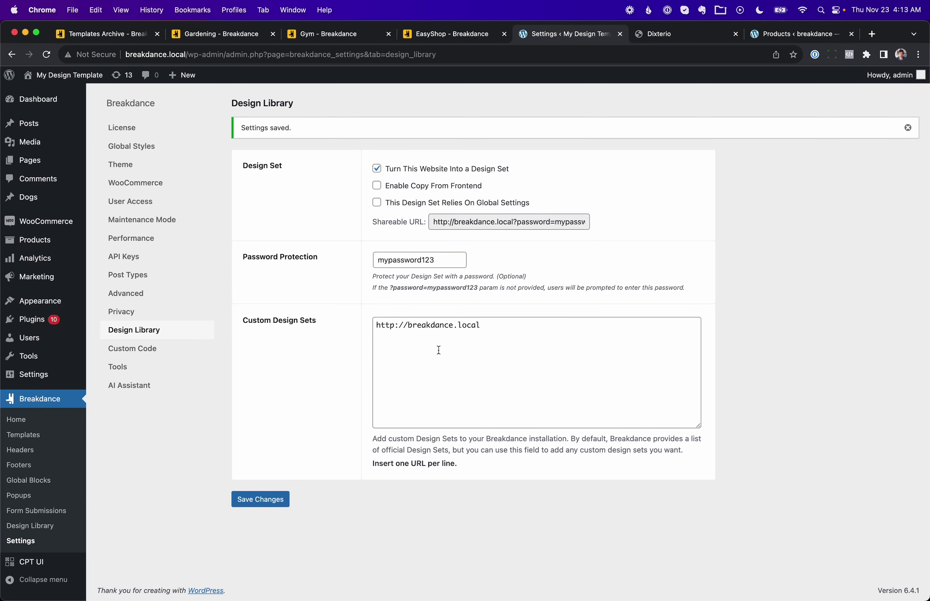
Step: Replace the Custom Design Sets entry with the password-bearing shareable URL and save the settings
click(464, 221)
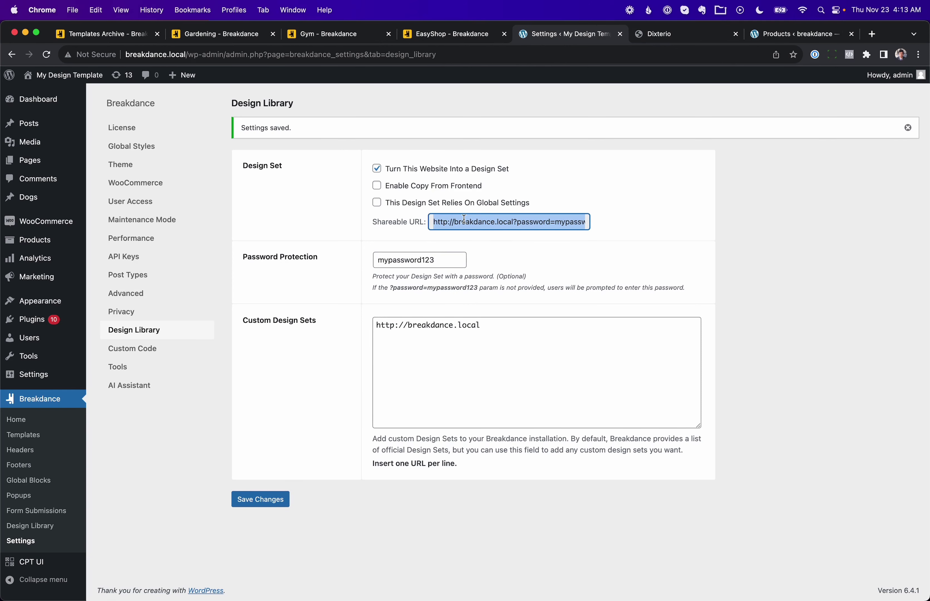
key(super+c)
triple_click(475, 326)
key(super+v)
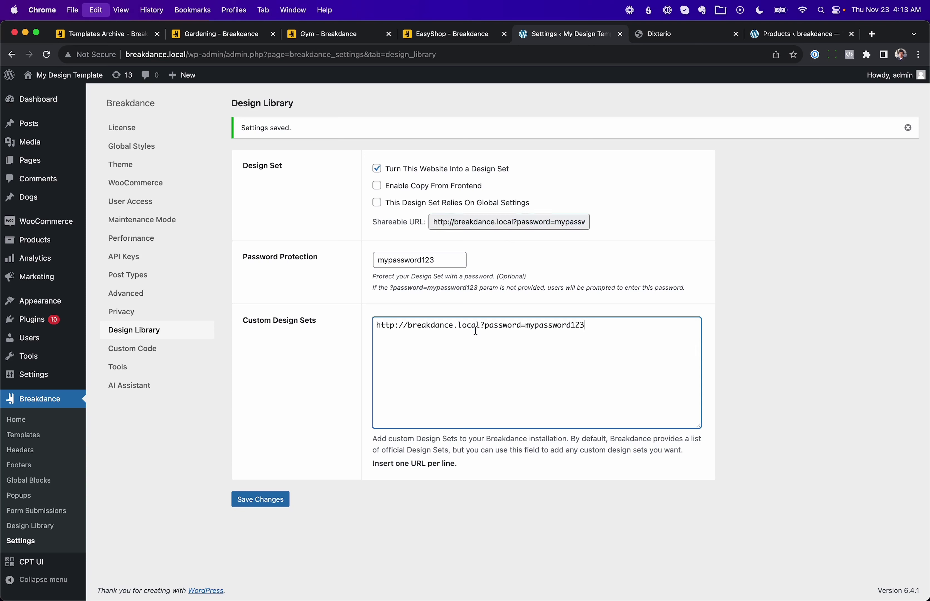
click(480, 327)
click(280, 505)
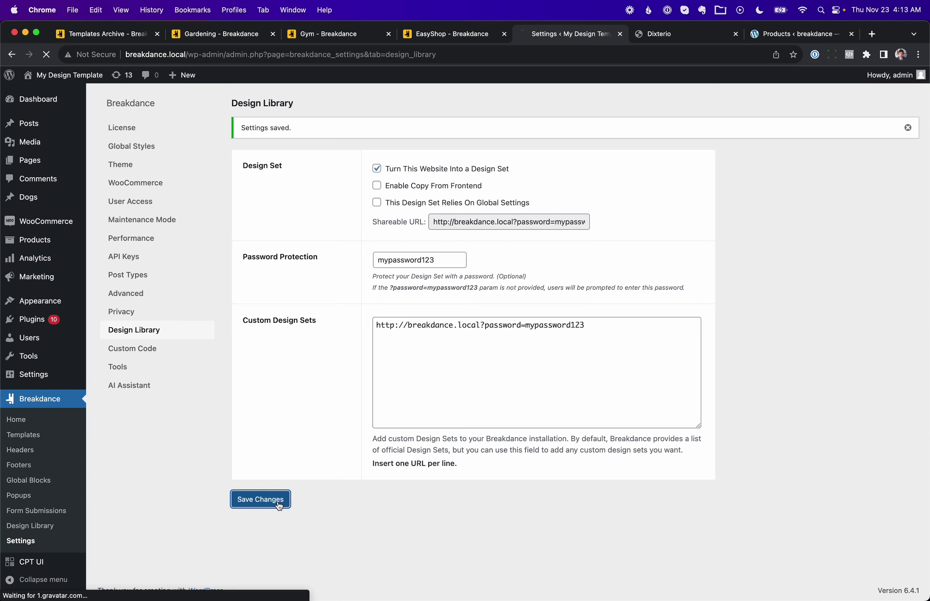
Step: Create a page titled 'New Page' and open it in the Breakdance builder
click(84, 156)
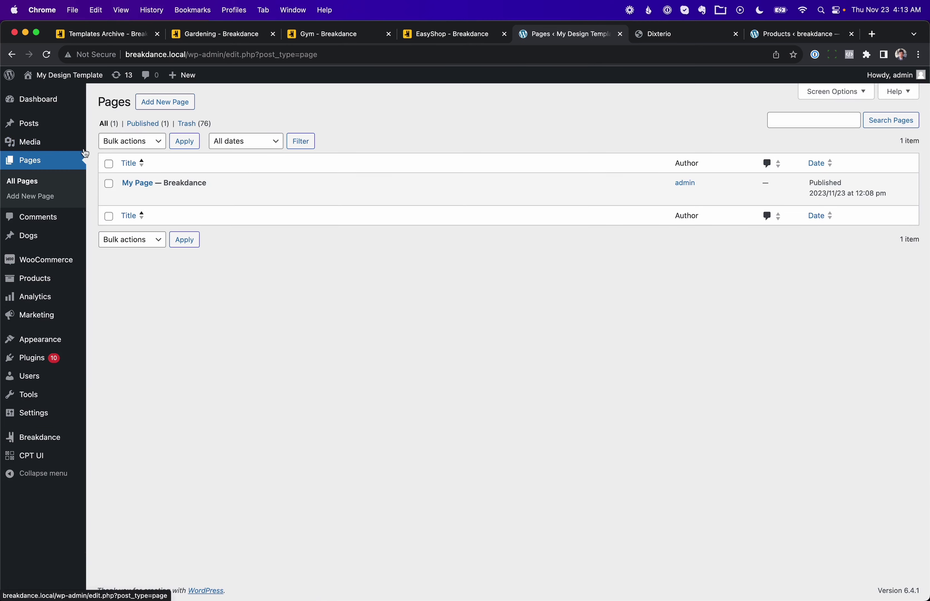
click(172, 102)
text(Ne)
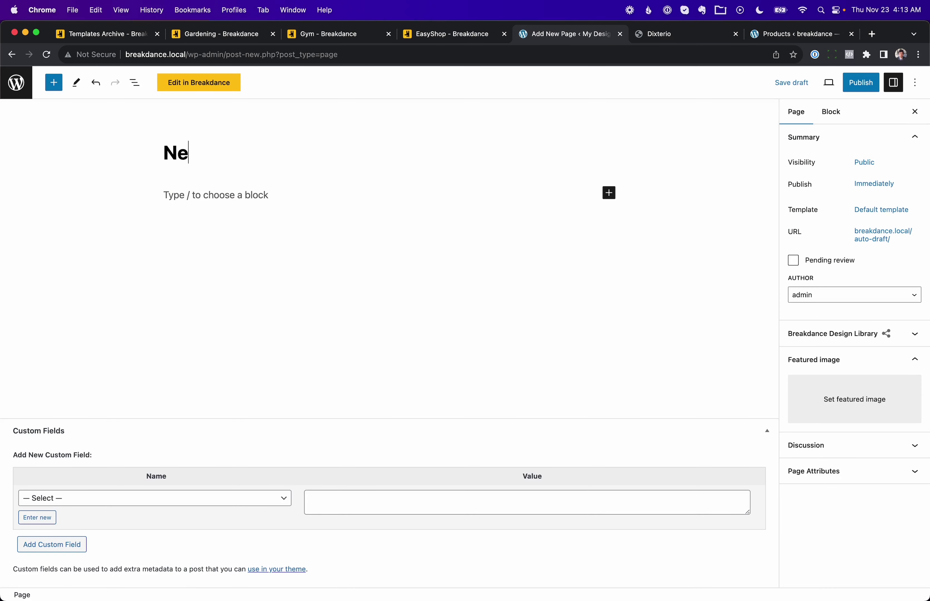
text(w Page)
click(210, 84)
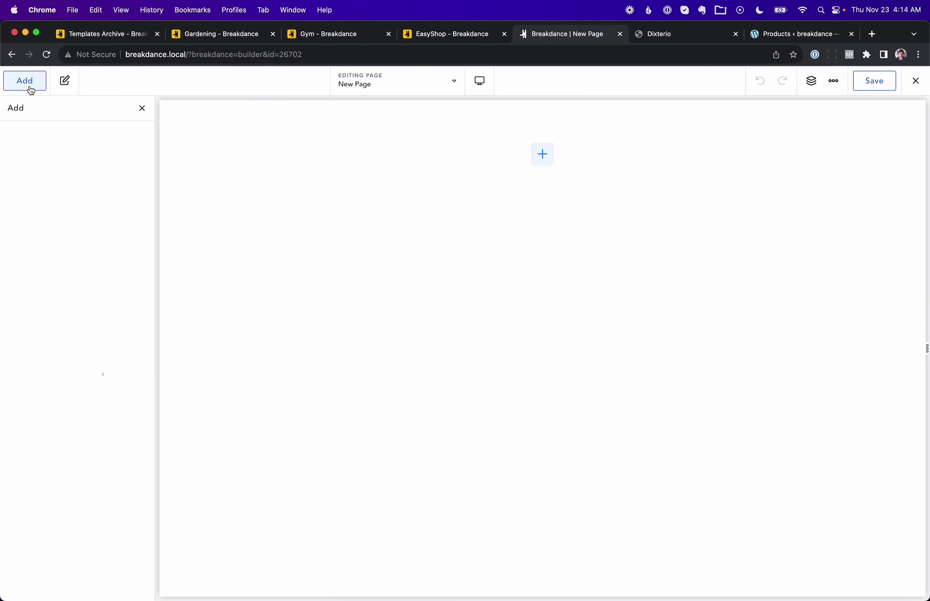
Step: Insert the Dixterio header from My Design Template's My Page via the Library
click(124, 140)
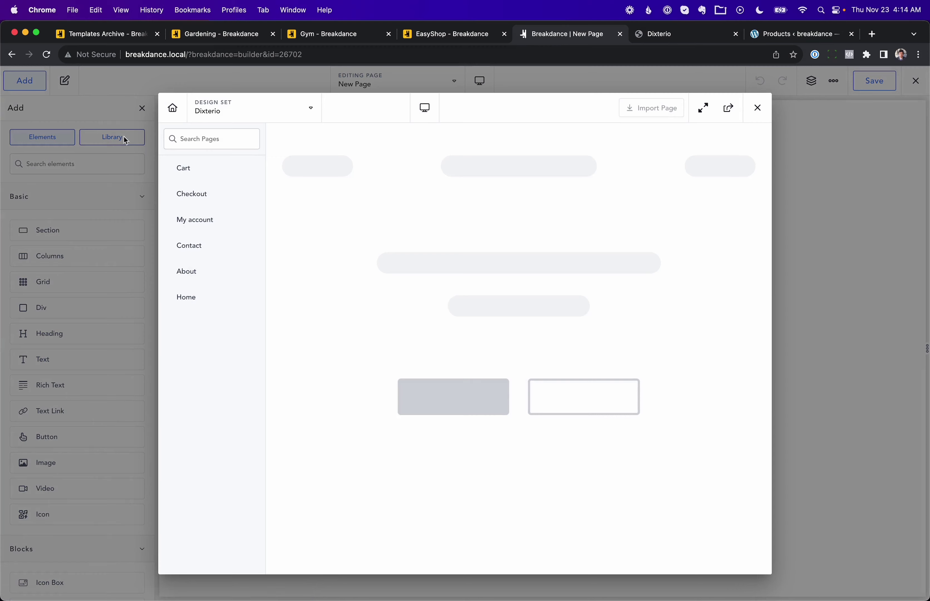
click(231, 113)
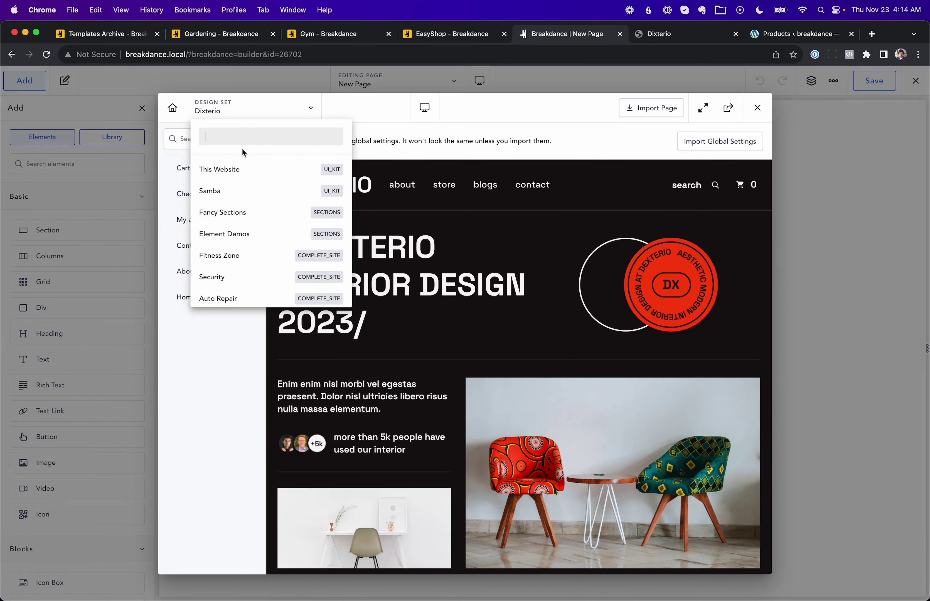
scroll(241, 183, down, 5)
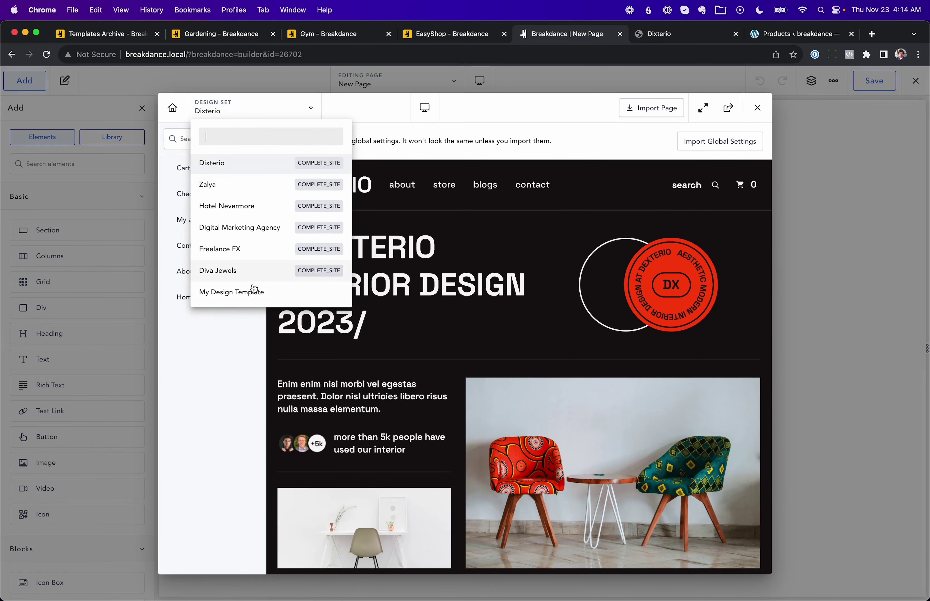
click(253, 291)
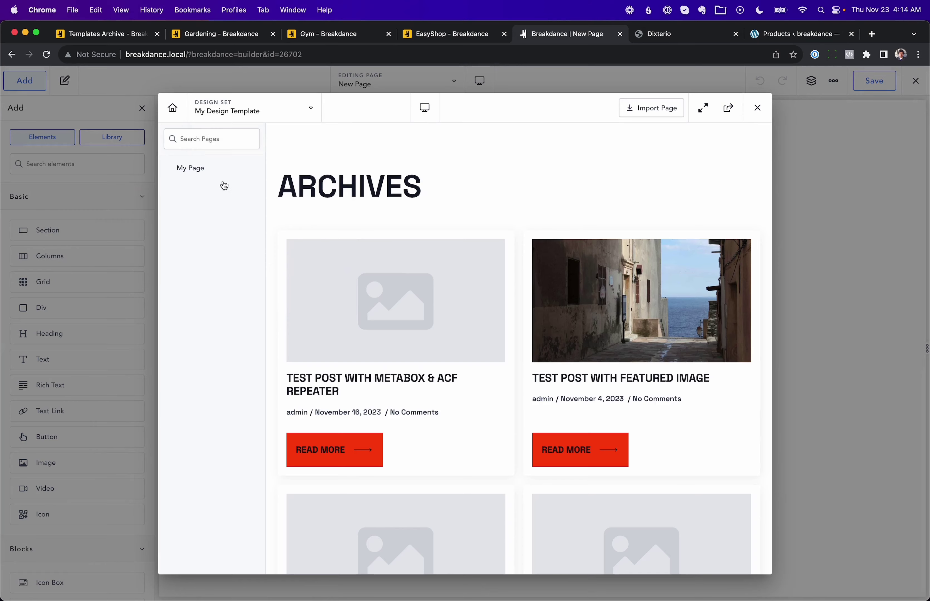
click(216, 175)
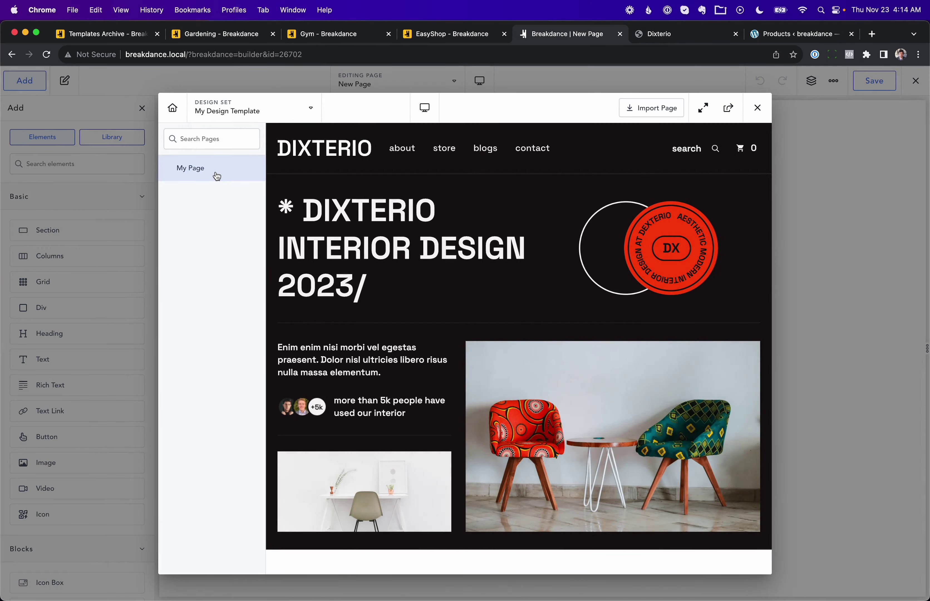
scroll(579, 311, down, 10)
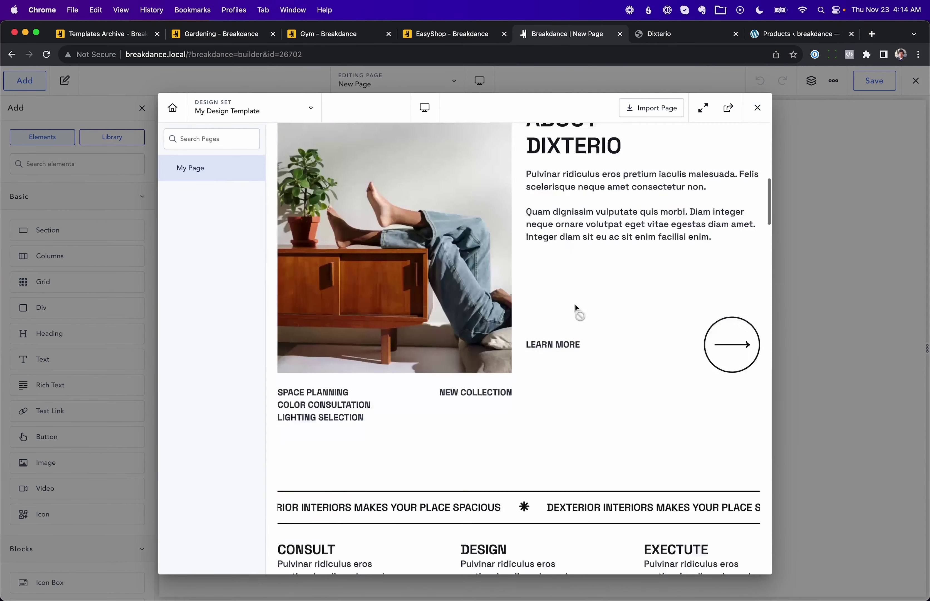
scroll(571, 331, down, 15)
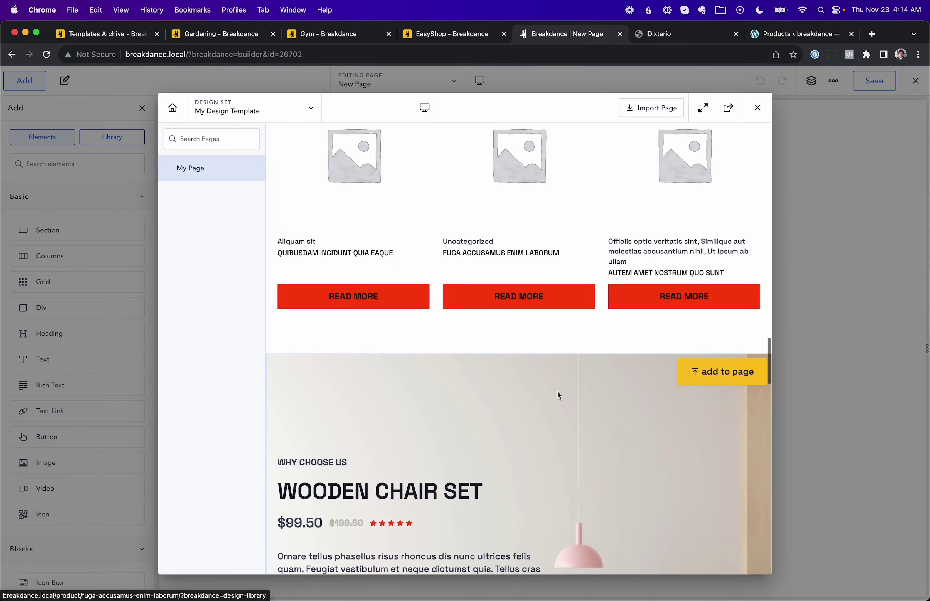
scroll(556, 395, down, 5)
scroll(581, 345, up, 20)
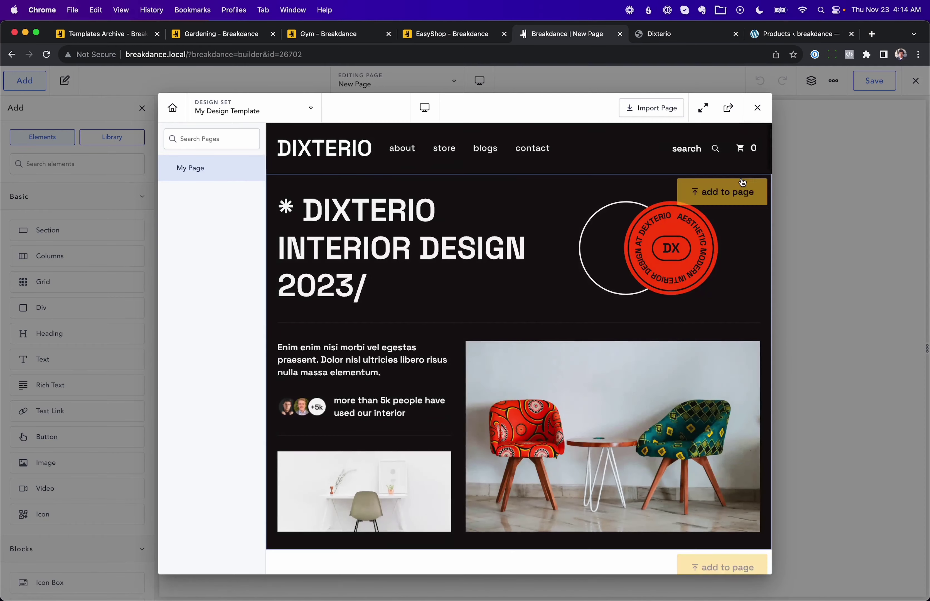
click(743, 184)
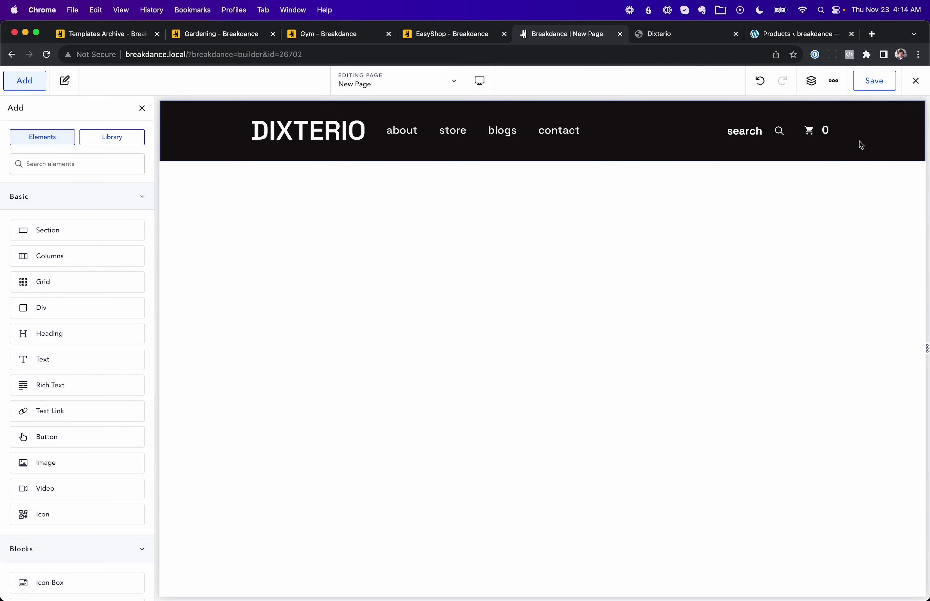
click(185, 58)
double_click(176, 55)
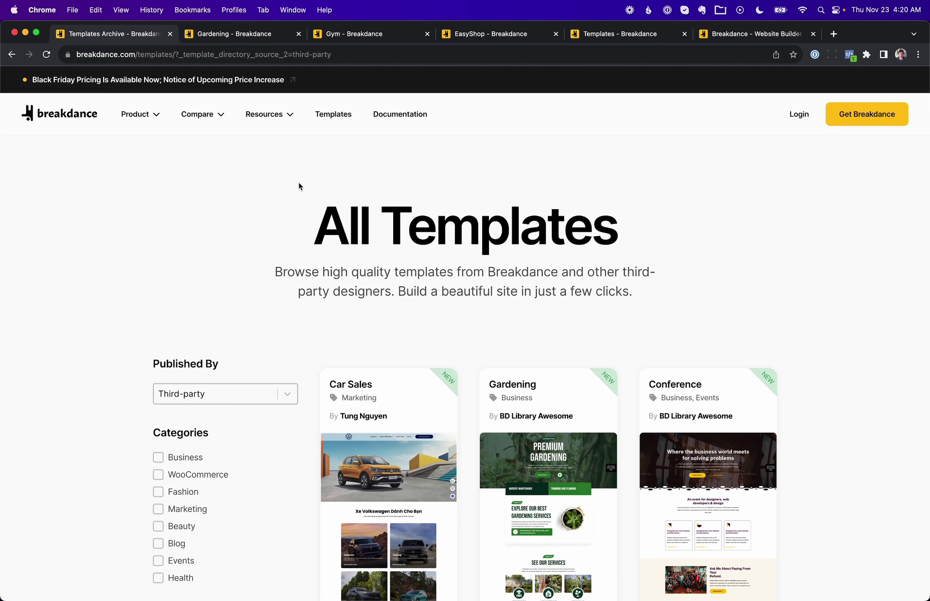
Step: Filter templates by Published By: Third-party, browse the cards, then go to Gardening
scroll(363, 204, down, 3)
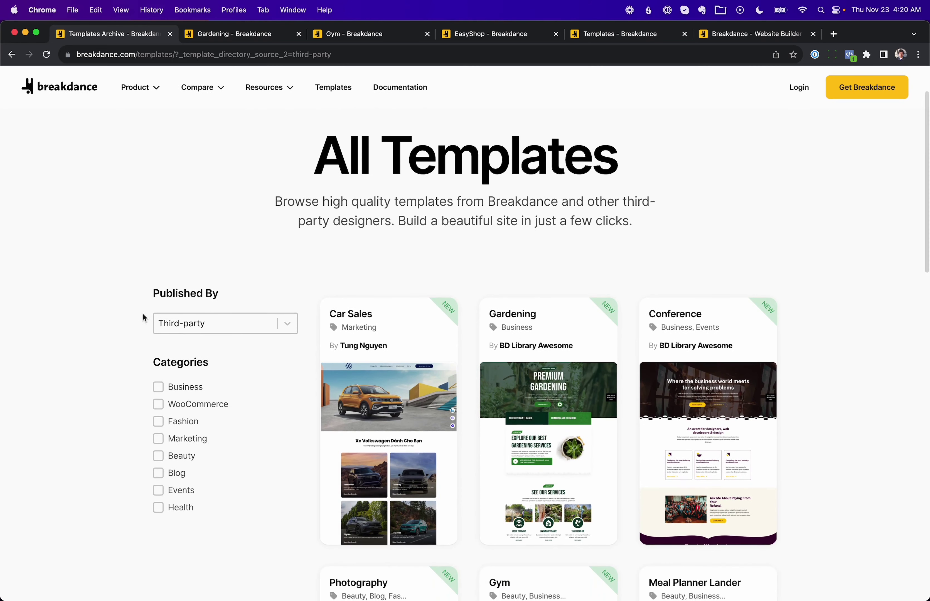
click(196, 328)
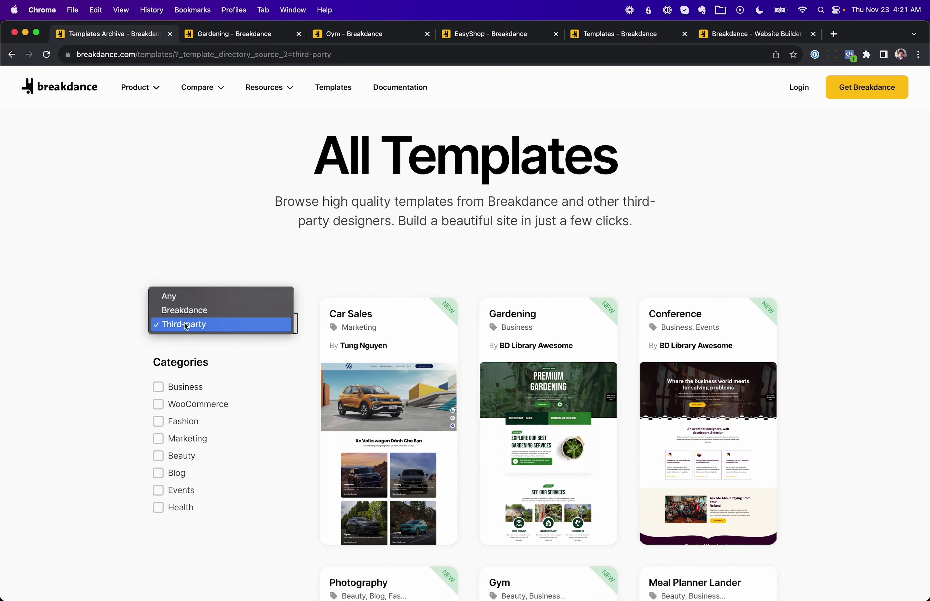
click(314, 235)
scroll(315, 236, down, 5)
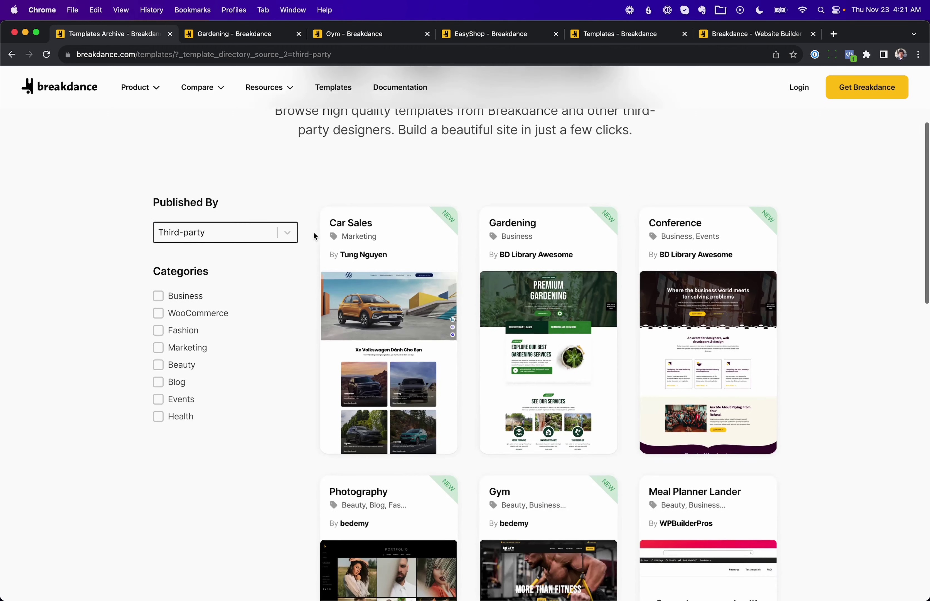
scroll(315, 236, down, 1)
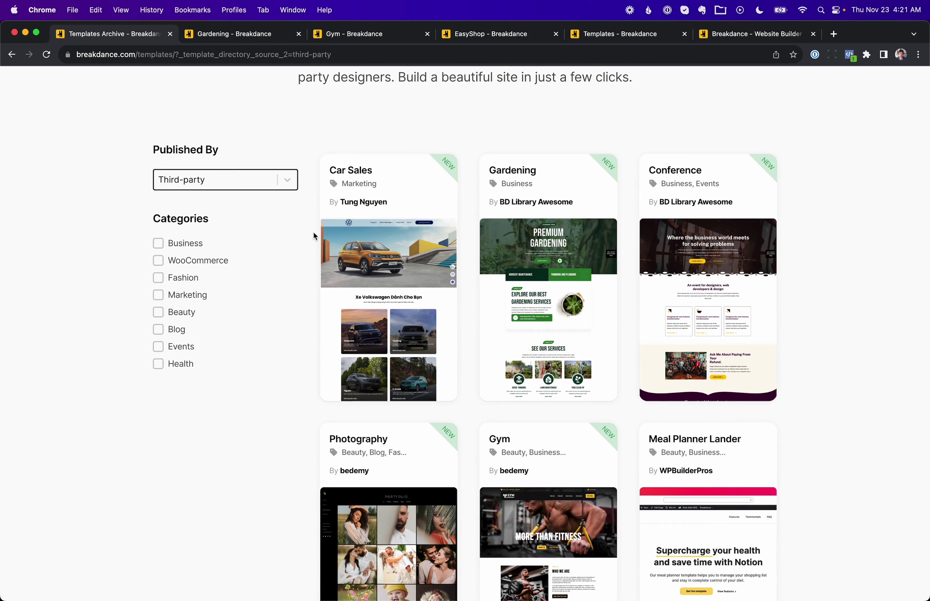
click(273, 38)
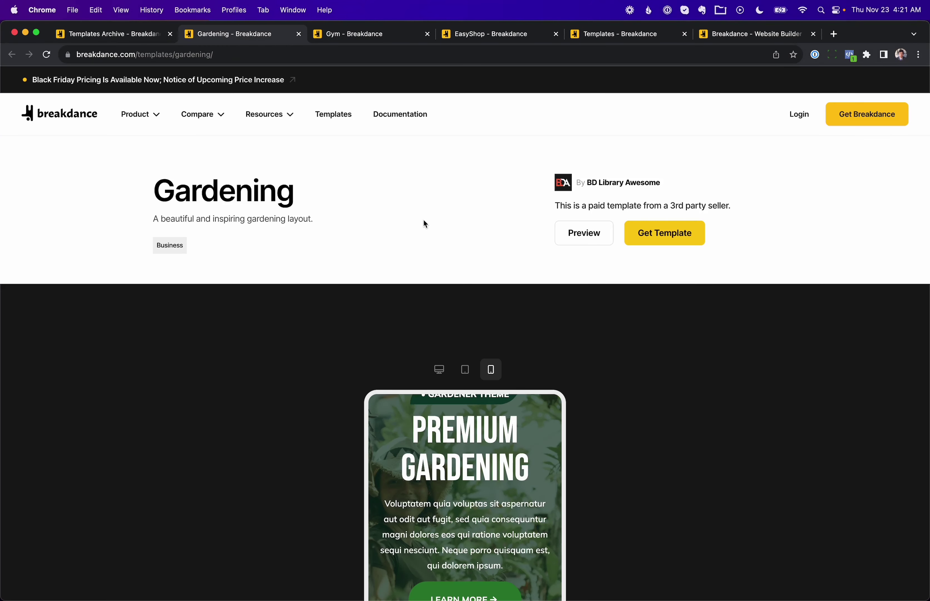
Step: Scroll the Gardening template preview at desktop width, then scroll the Gym template page
click(438, 369)
scroll(531, 300, down, 10)
scroll(531, 298, down, 10)
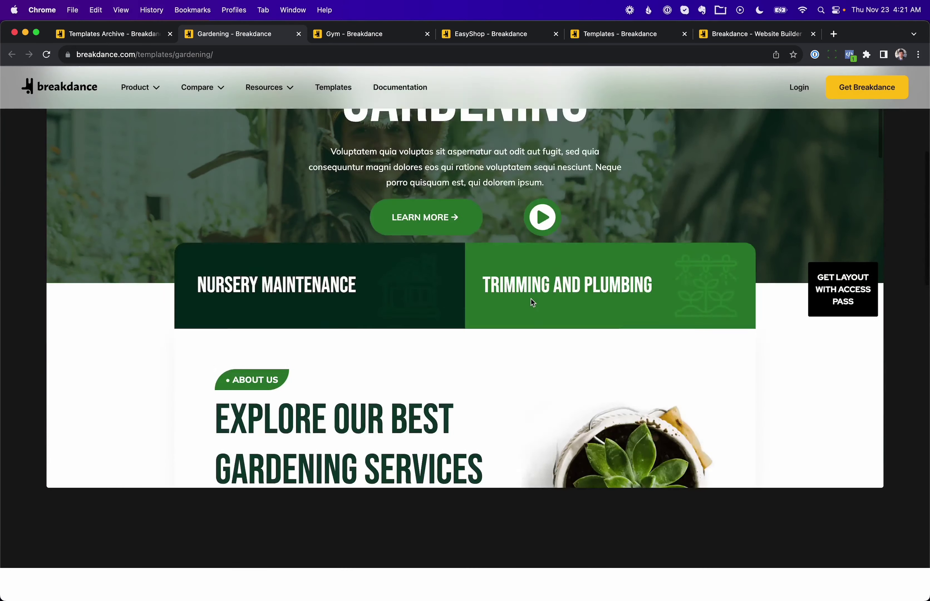
click(394, 36)
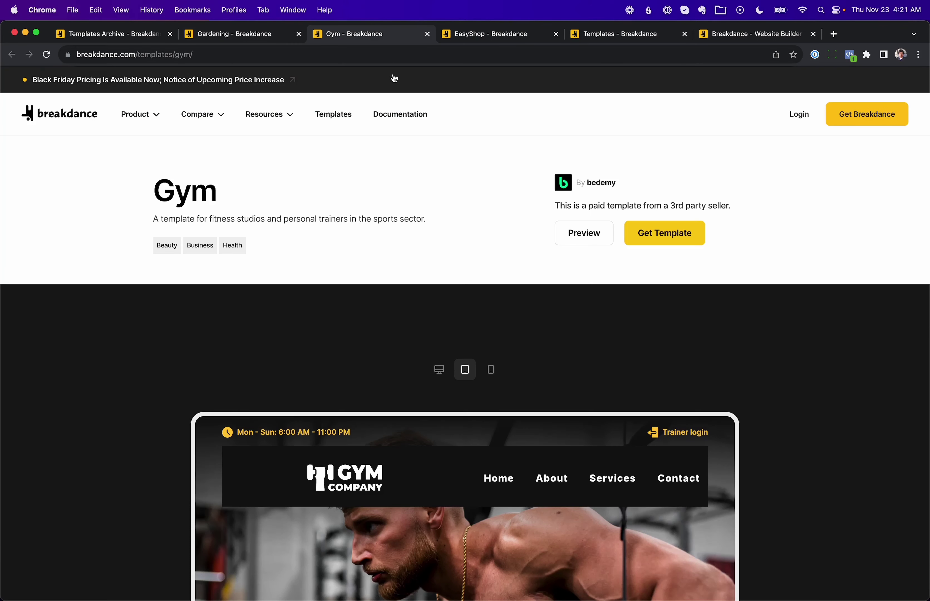
scroll(536, 239, down, 2)
scroll(536, 240, down, 2)
scroll(478, 363, down, 15)
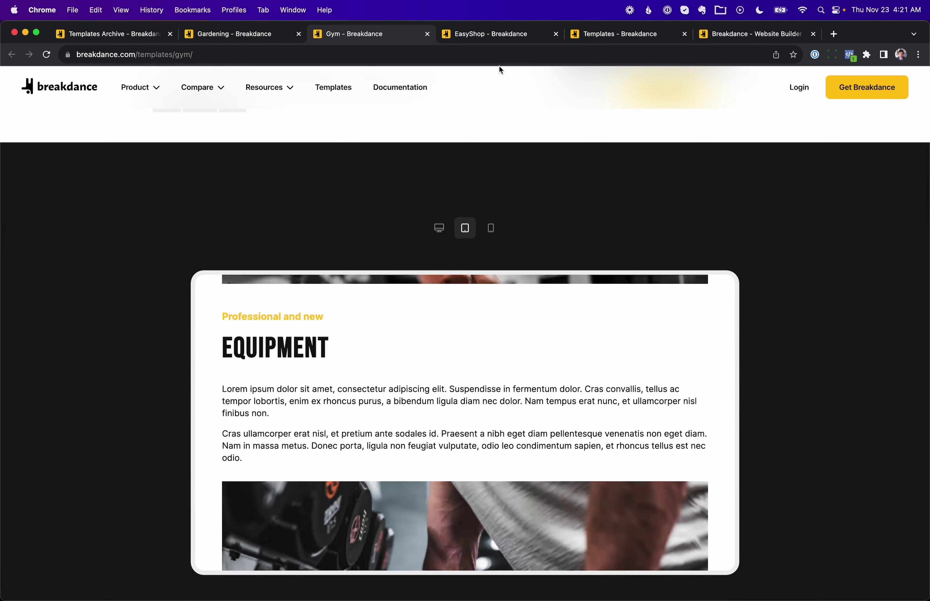
Step: Scroll through the EasyShop template preview
click(497, 35)
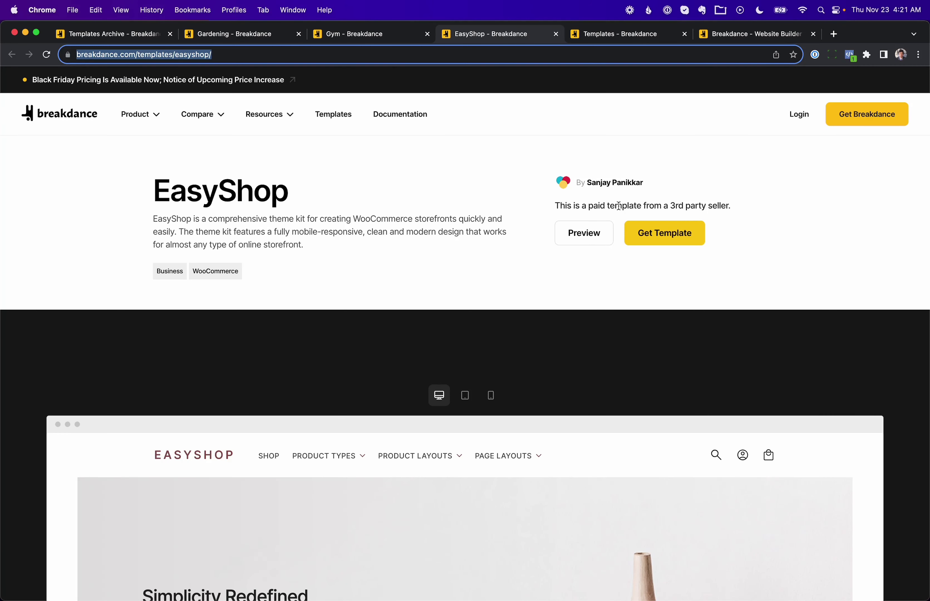
scroll(508, 250, down, 3)
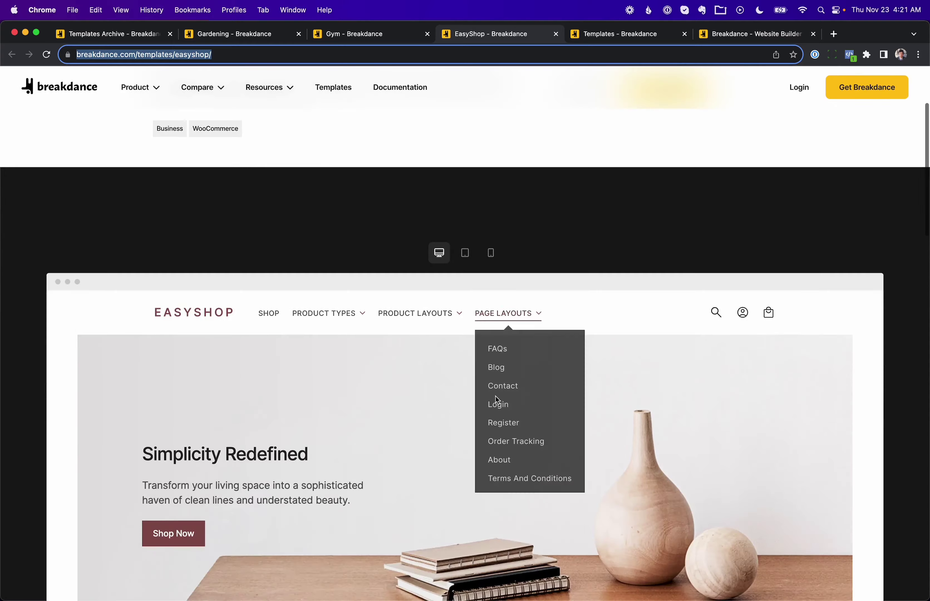
scroll(434, 464, down, 15)
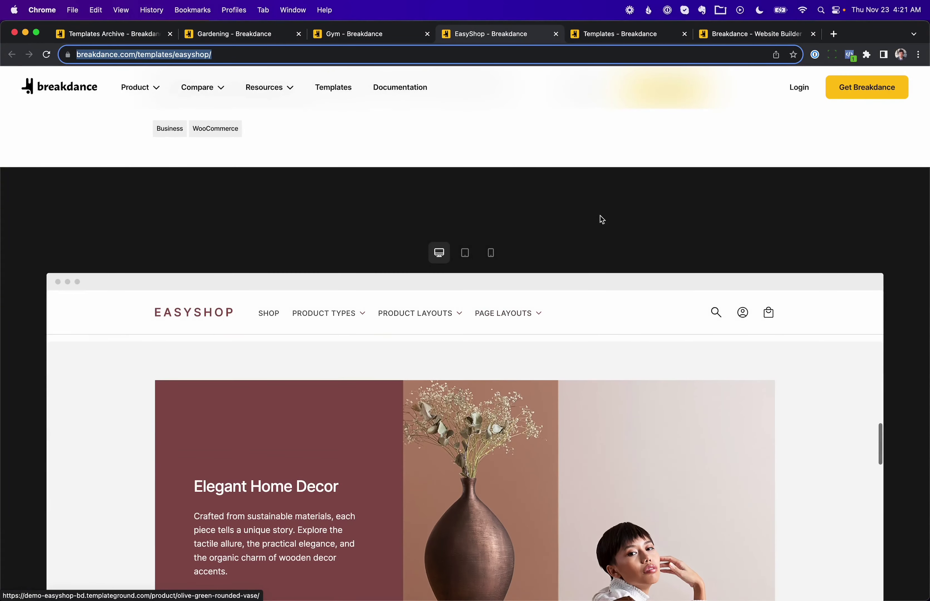
scroll(600, 218, down, 5)
scroll(604, 211, down, 8)
scroll(580, 263, down, 5)
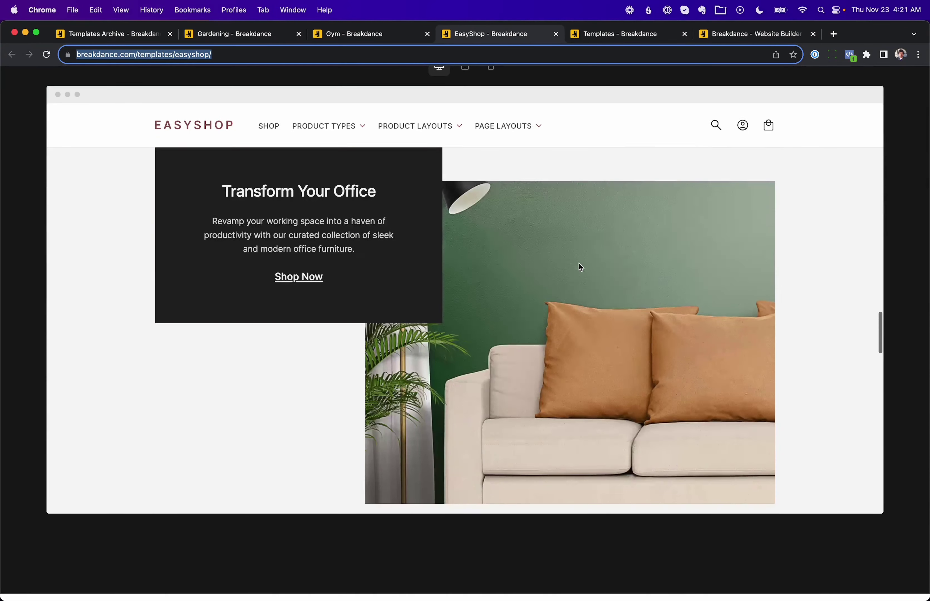
scroll(579, 263, up, 20)
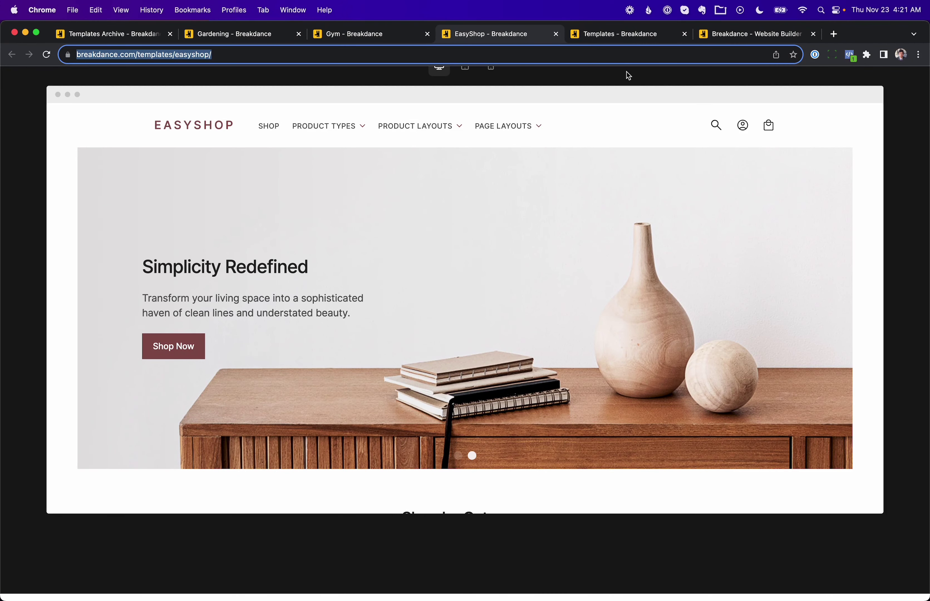
click(619, 41)
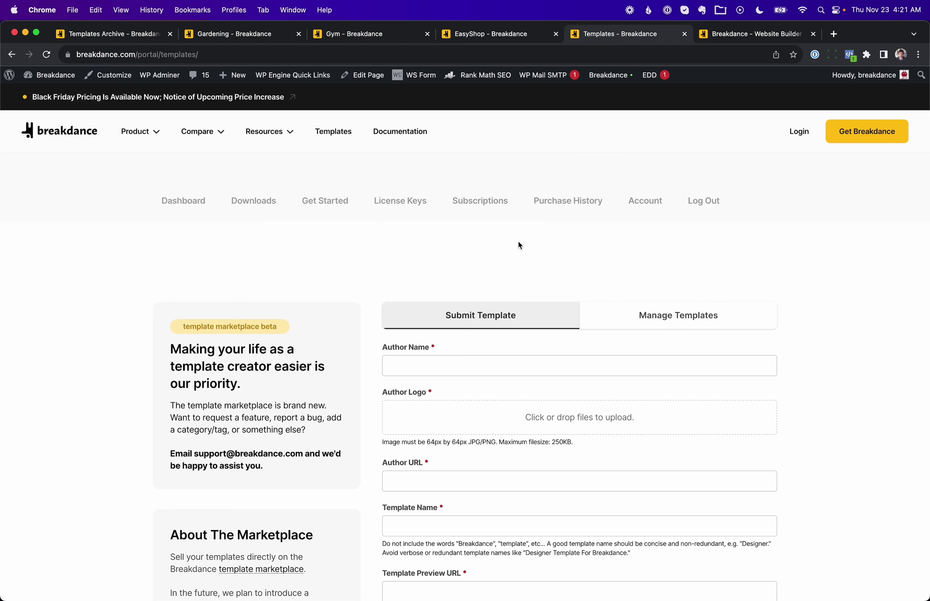
Step: Scroll through the Submit Template form's author, template, image upload and tag fields
scroll(307, 260, down, 4)
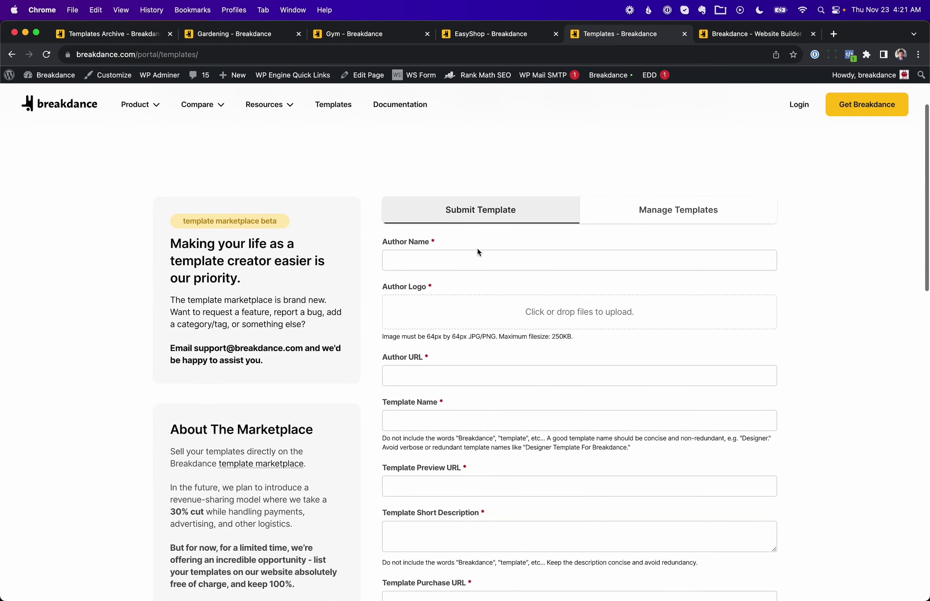
scroll(398, 255, down, 1)
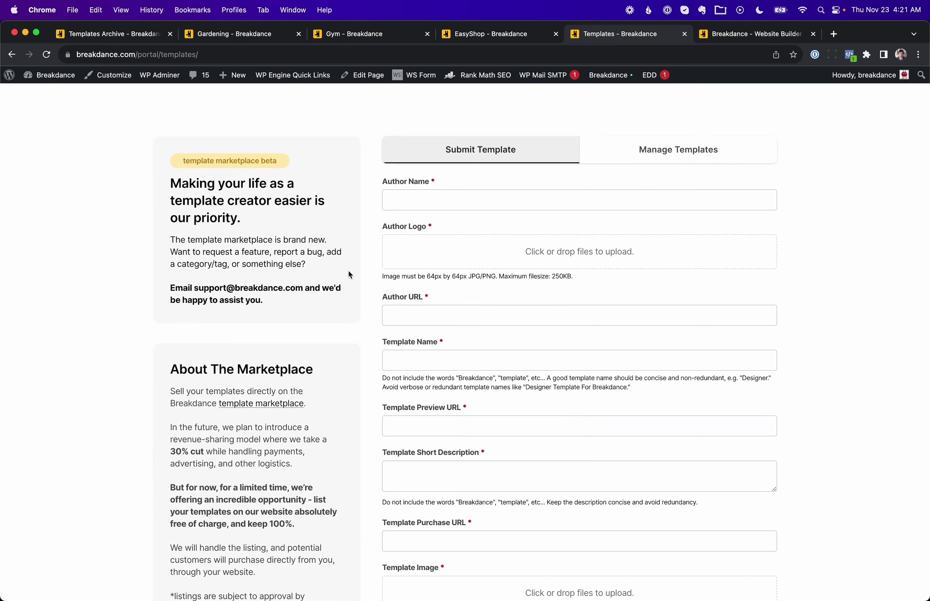
scroll(349, 271, down, 1)
scroll(349, 276, down, 1)
scroll(406, 337, down, 1)
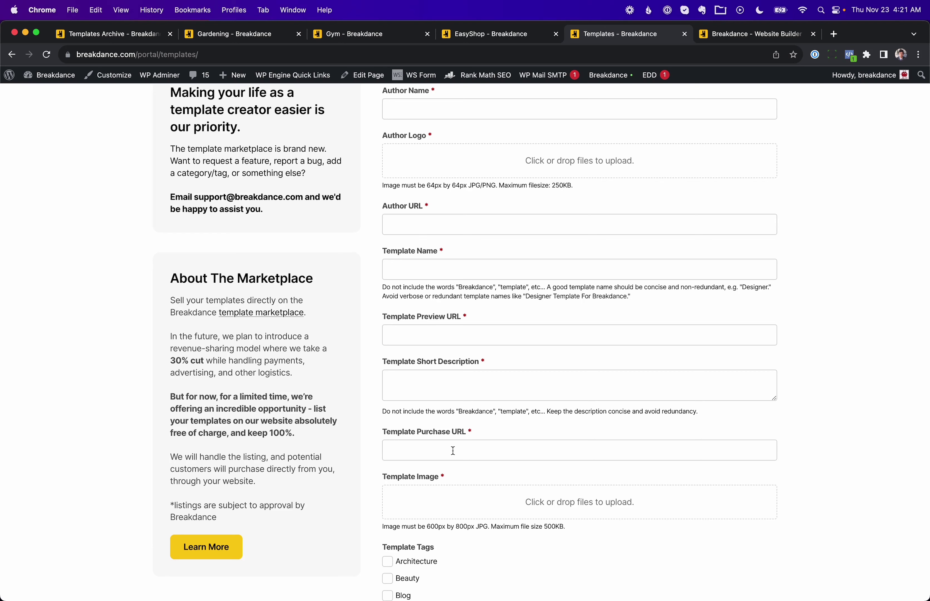
click(745, 34)
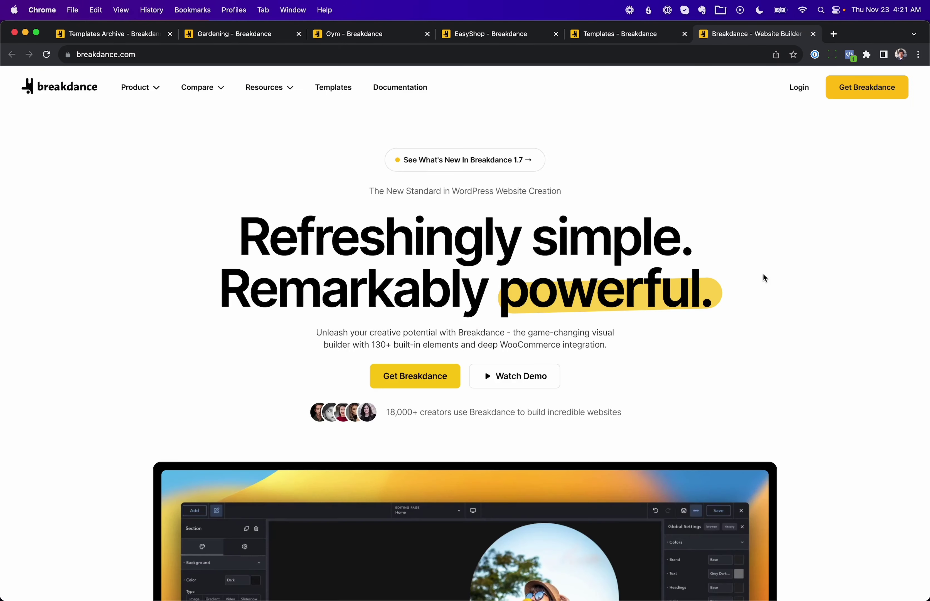